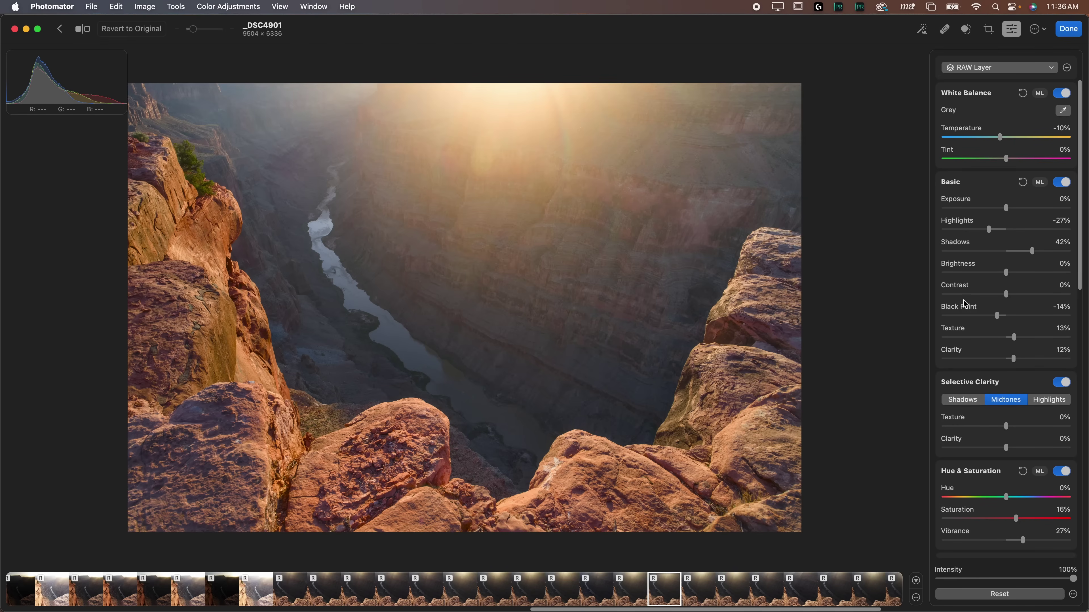
Step: Browse the eagle photo's adjustments and peek at the new-mask and layer lists without changes
scroll(996, 240, down, 3)
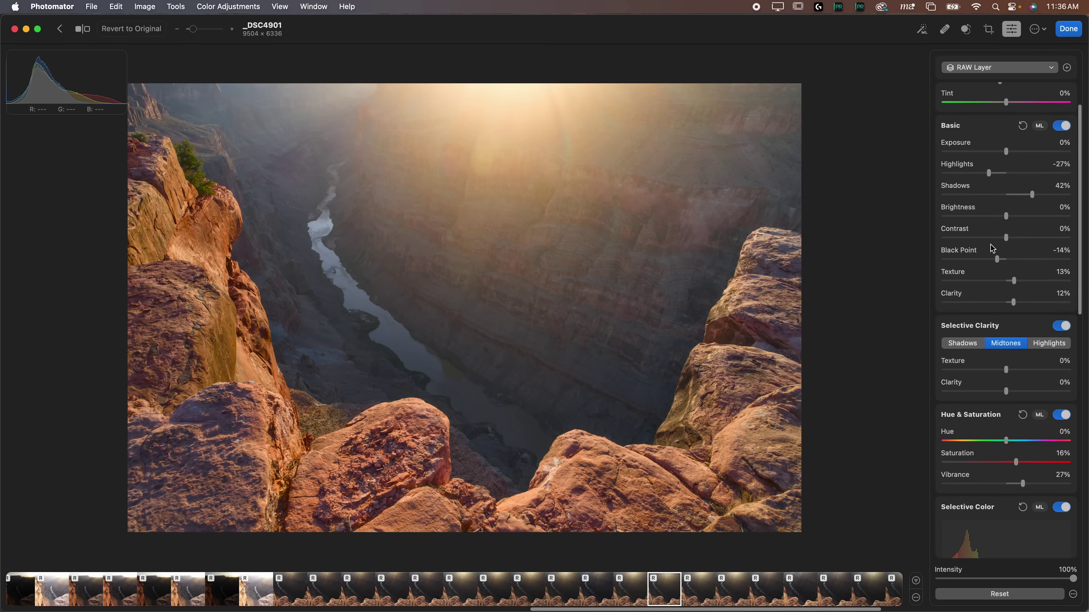
scroll(994, 223, up, 3)
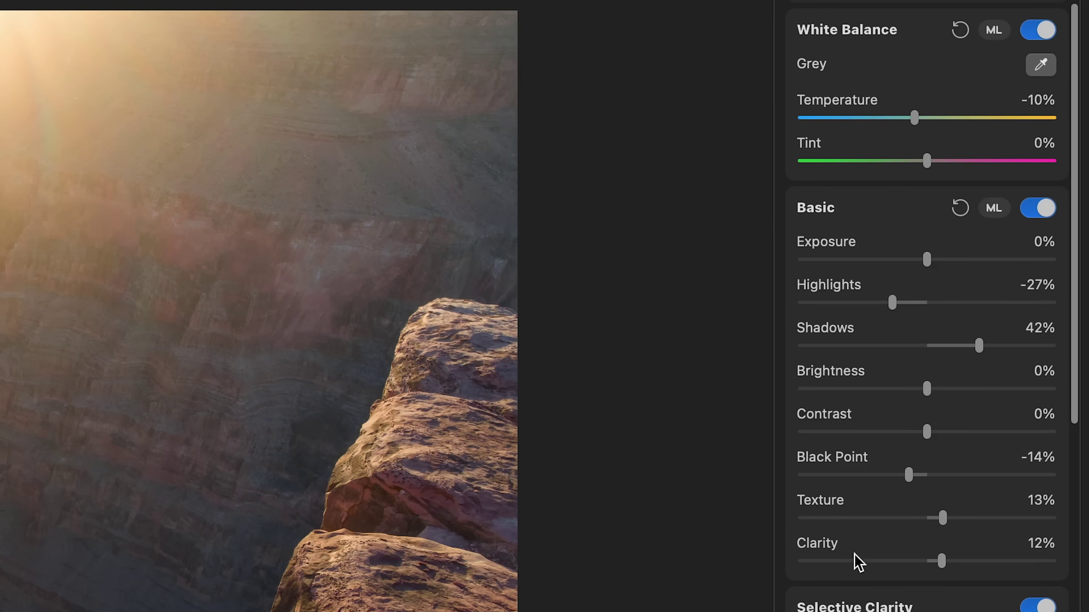
scroll(883, 406, down, 15)
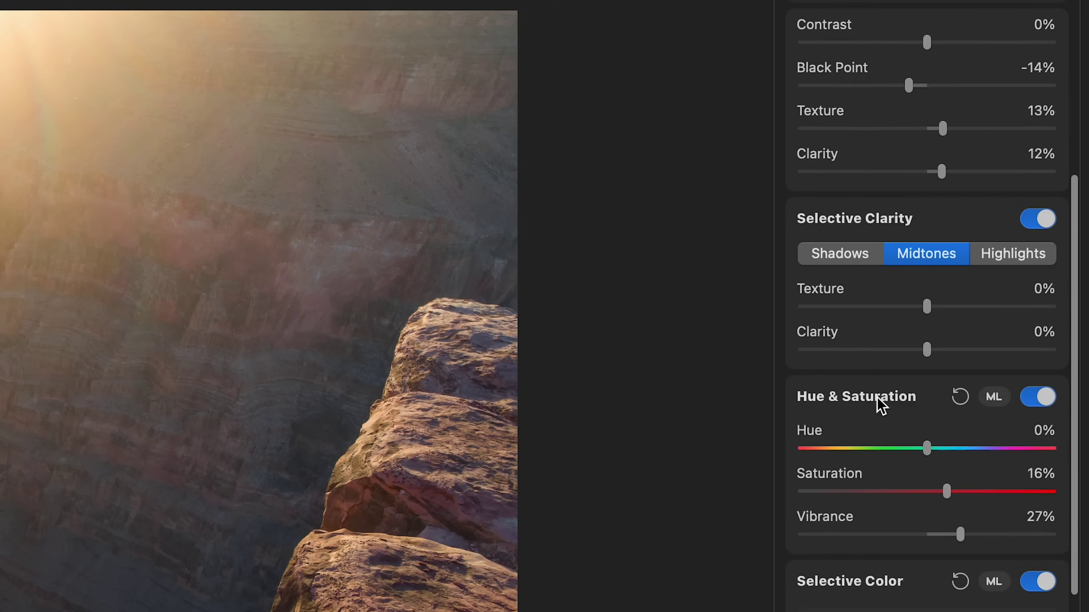
scroll(921, 382, down, 5)
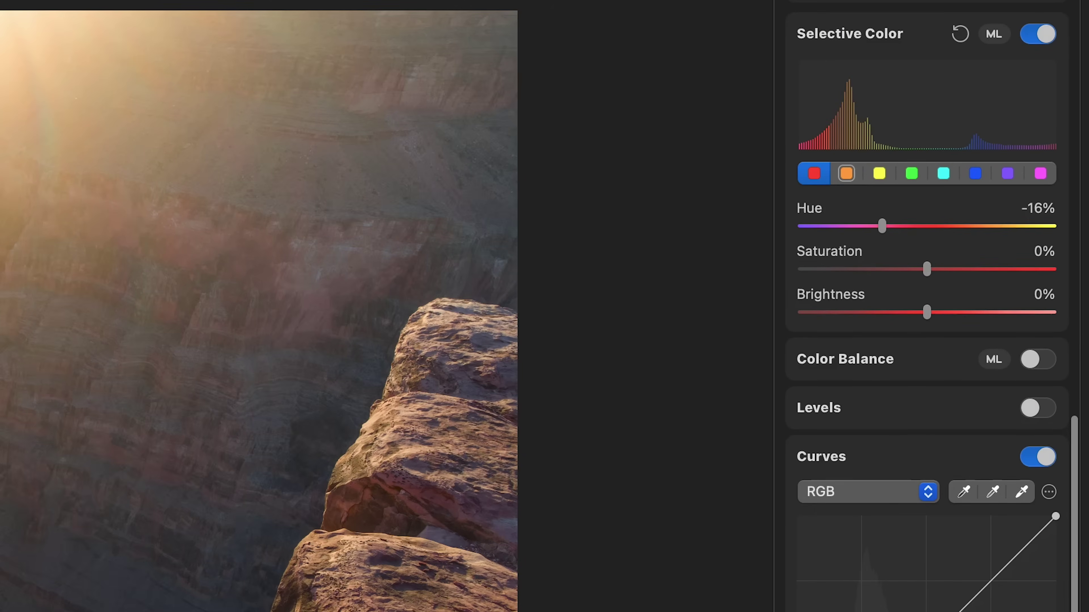
scroll(909, 485, down, 7)
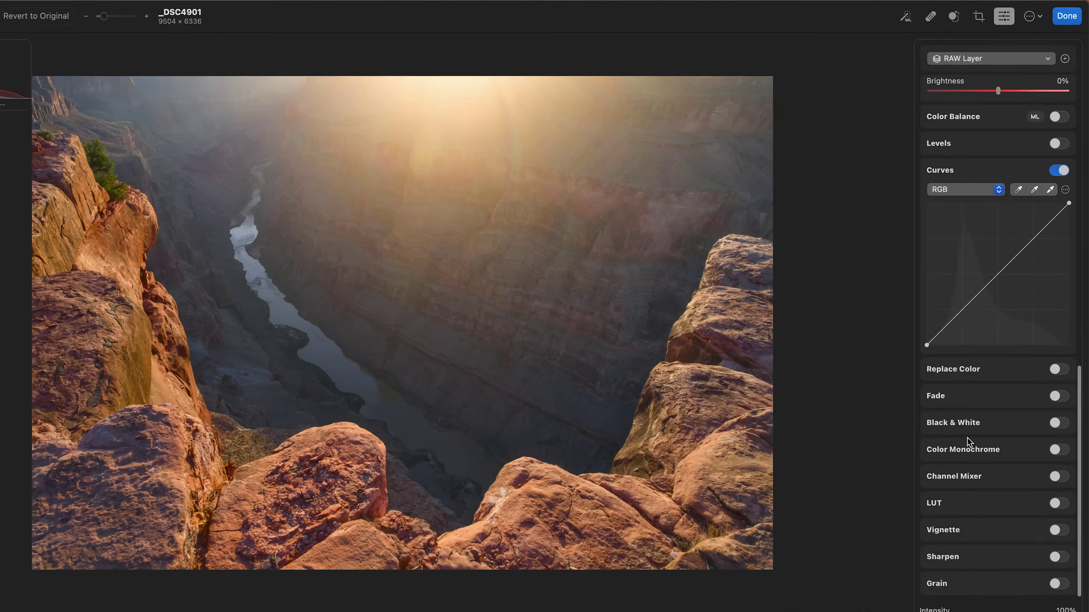
scroll(839, 569, up, 15)
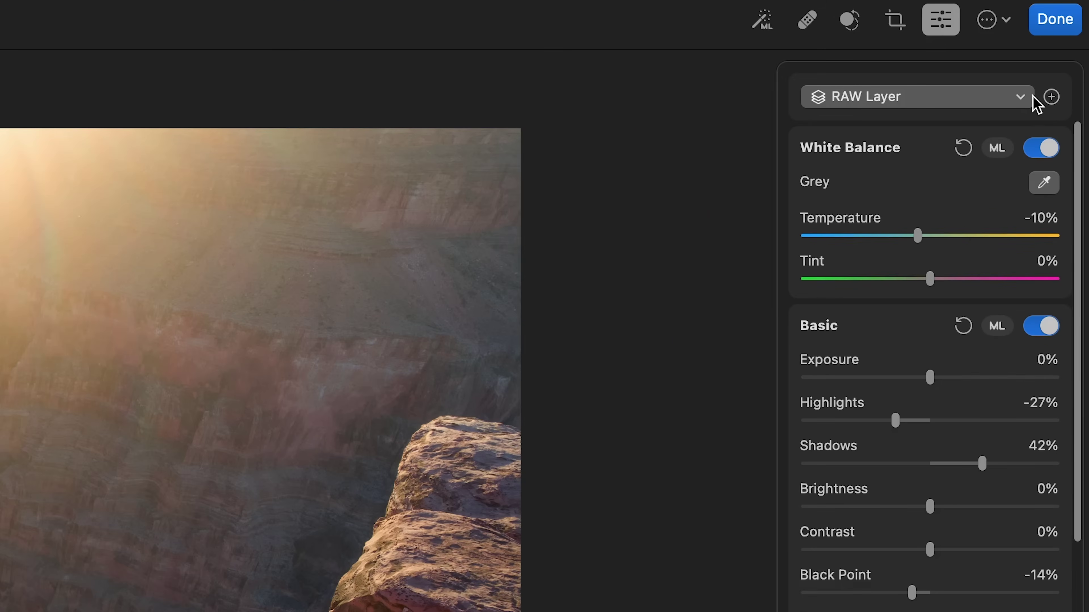
click(1066, 68)
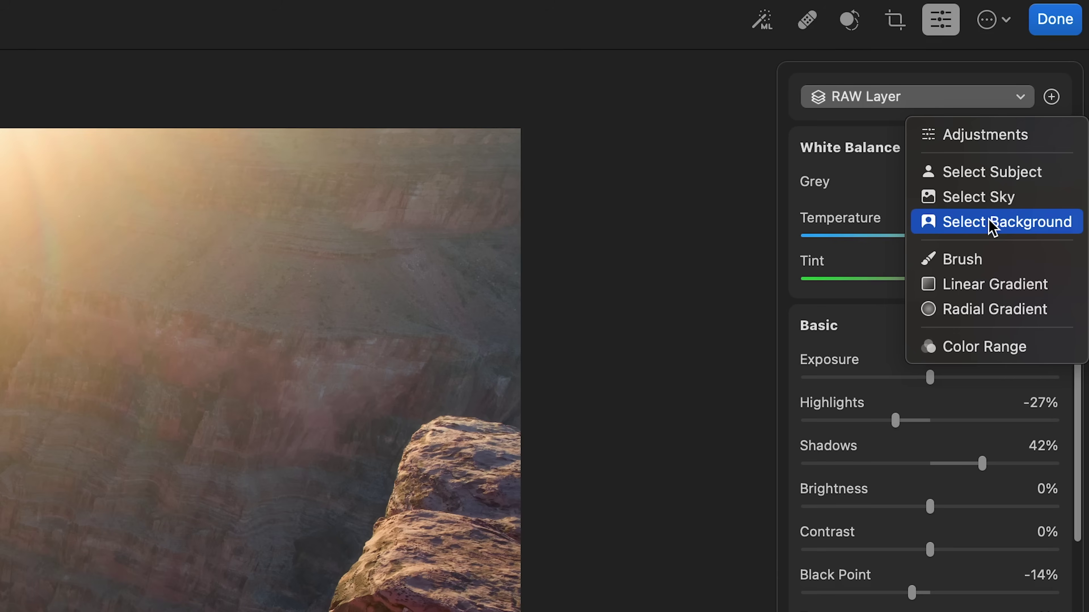
click(937, 96)
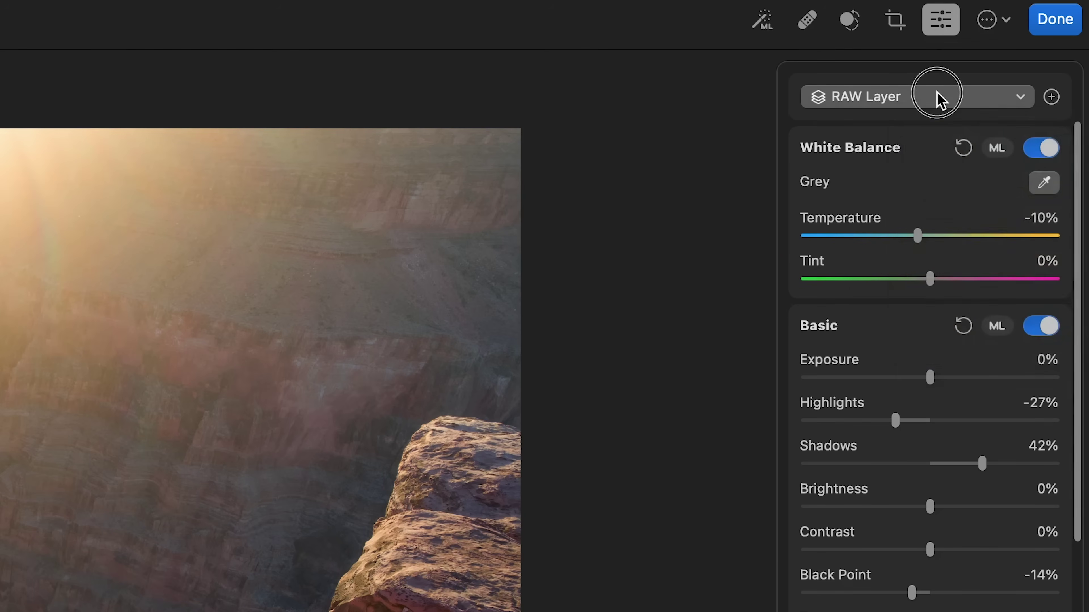
click(938, 97)
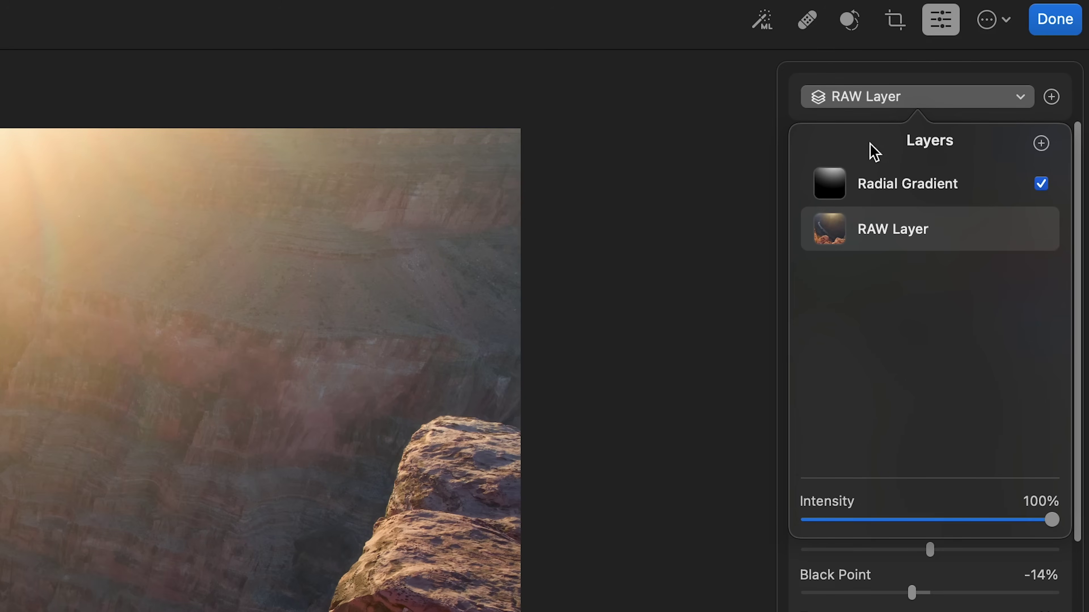
click(884, 99)
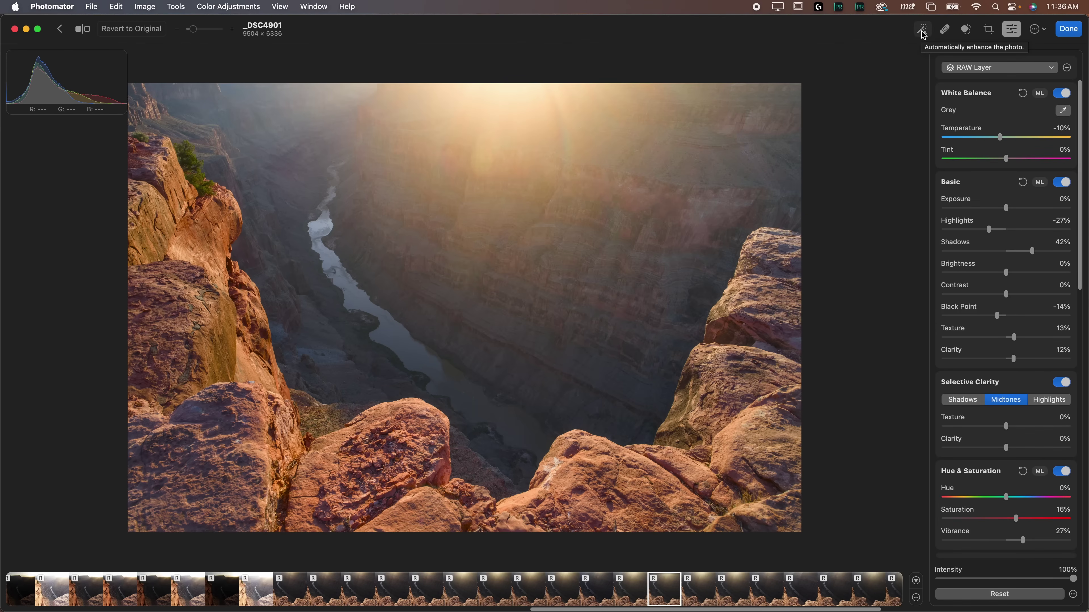
Step: Glance at the extra adjustment options, then briefly switch Levels on and off
click(1072, 595)
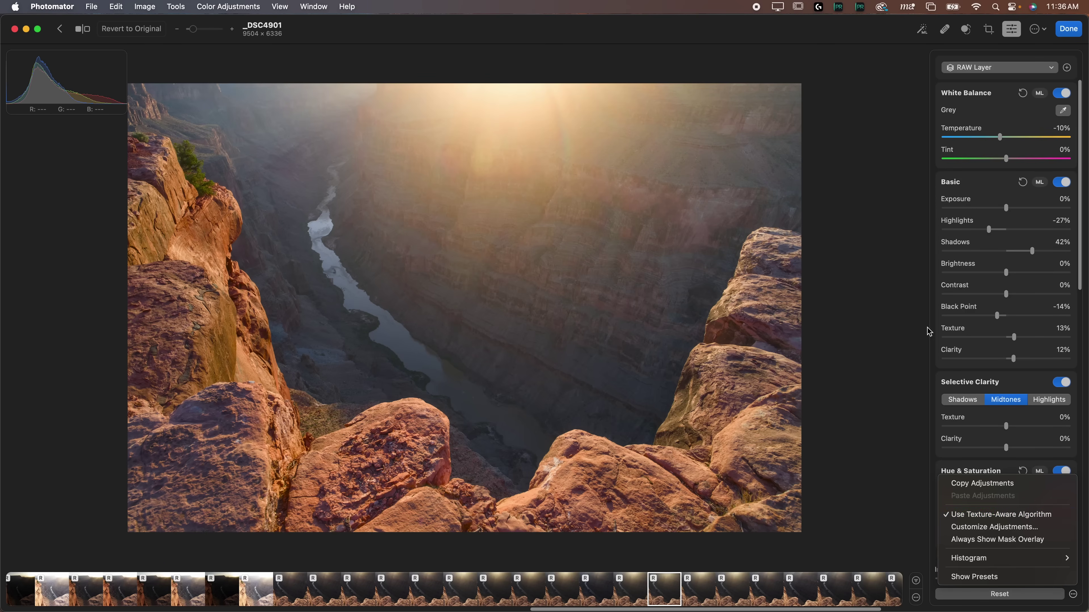
click(931, 317)
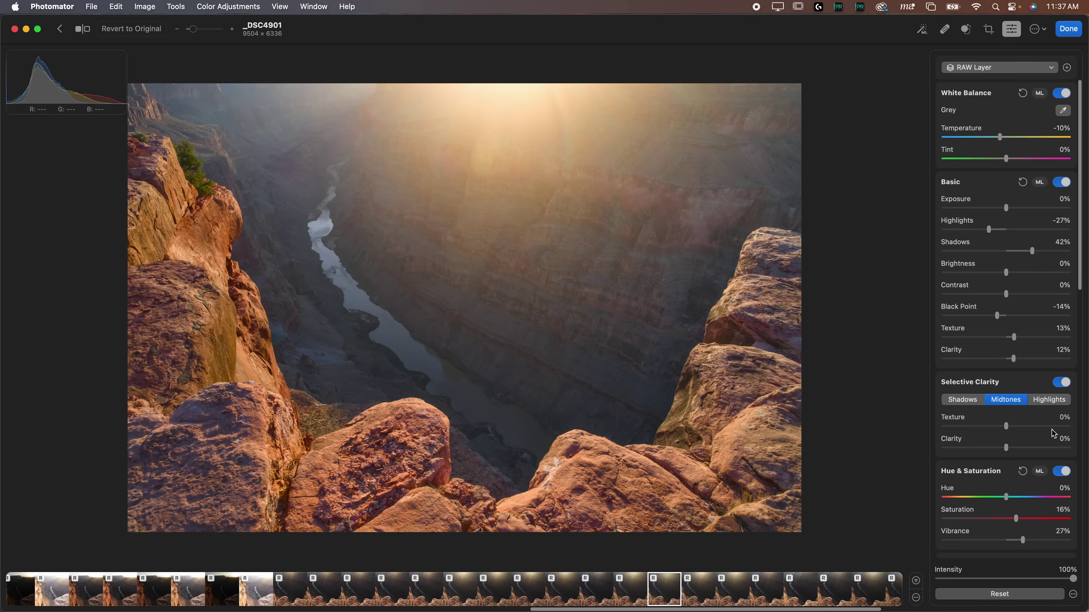
scroll(1042, 450, down, 5)
scroll(1029, 465, down, 5)
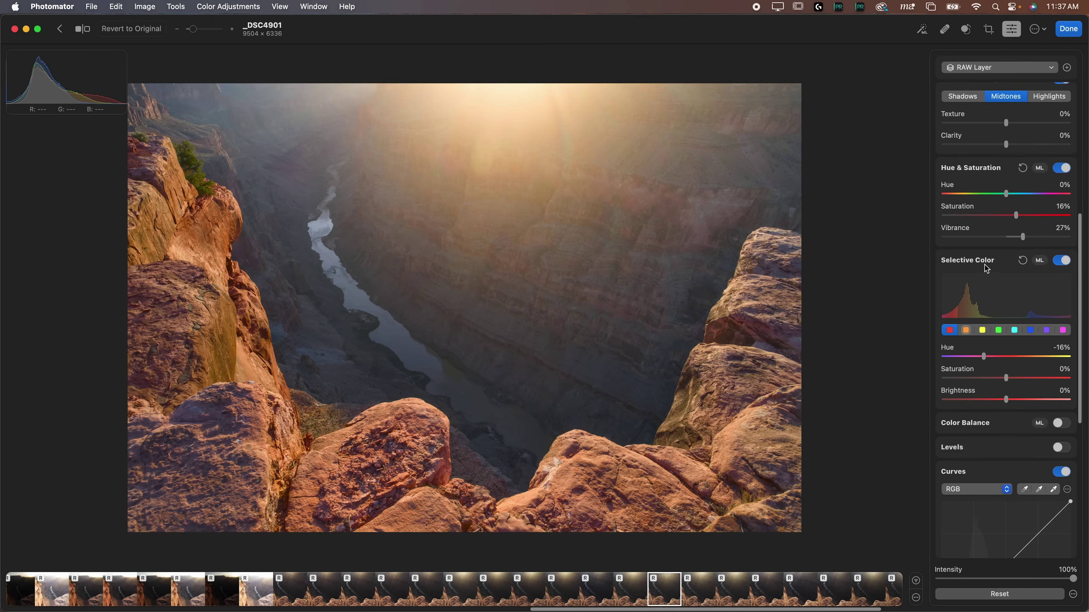
click(1062, 448)
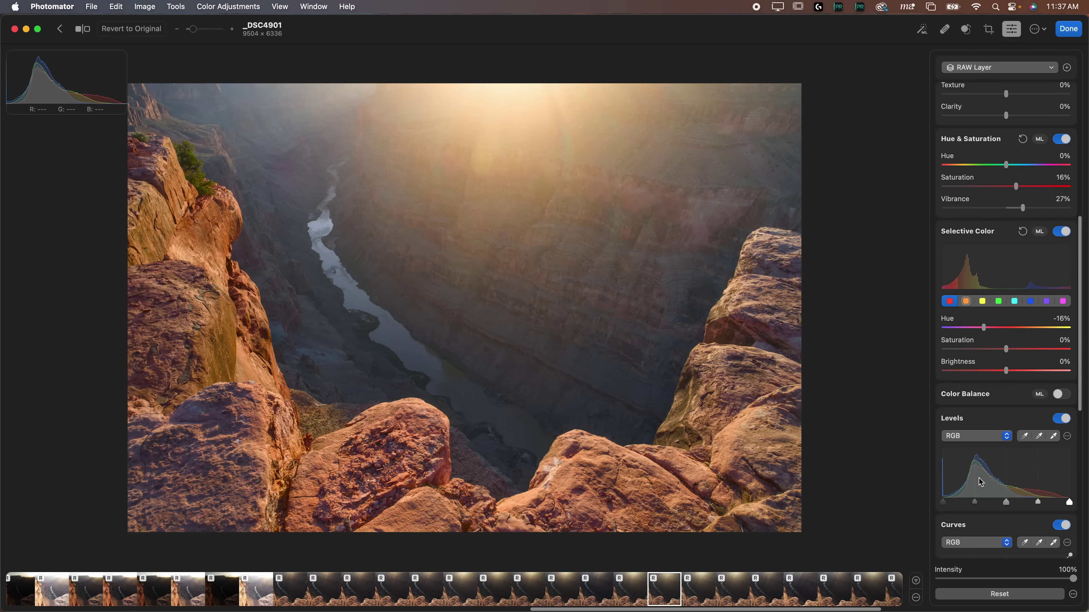
click(1061, 419)
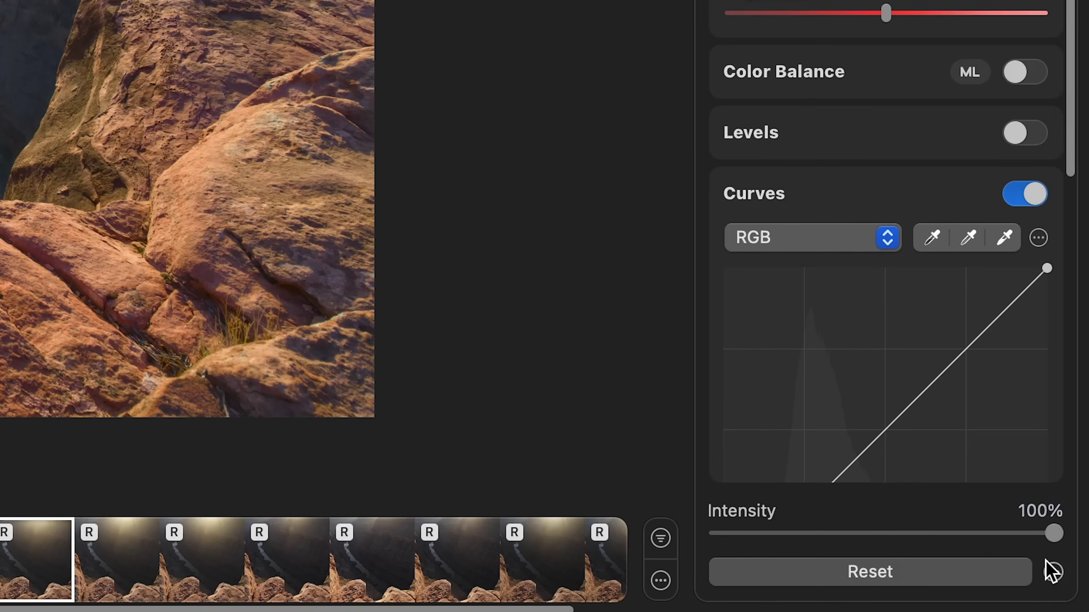
Step: Uncheck LUT in Customize Adjustments so it is hidden from the adjustment list
click(1054, 571)
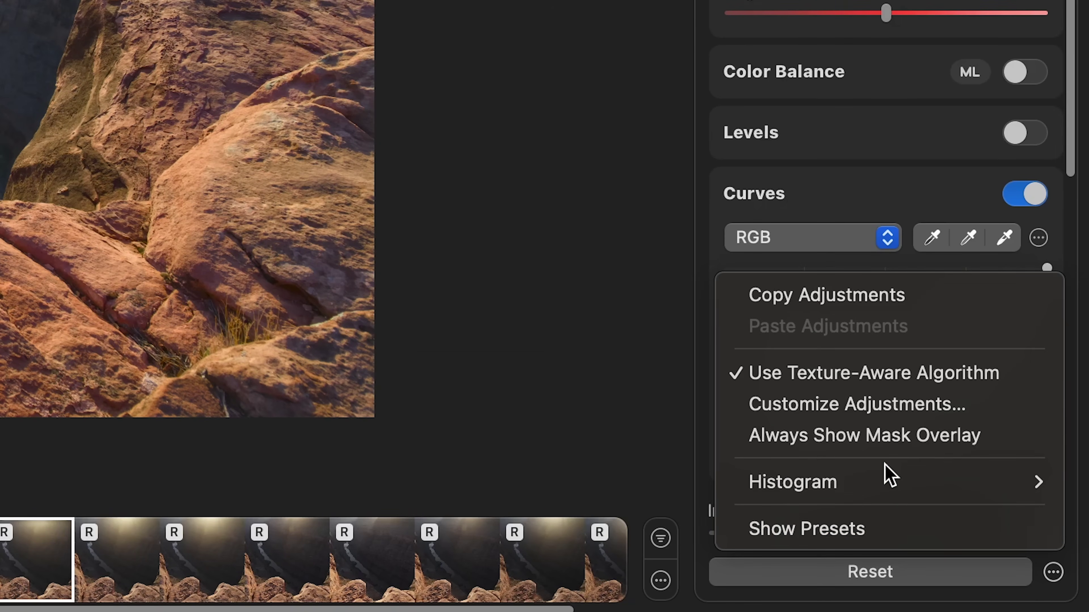
click(847, 404)
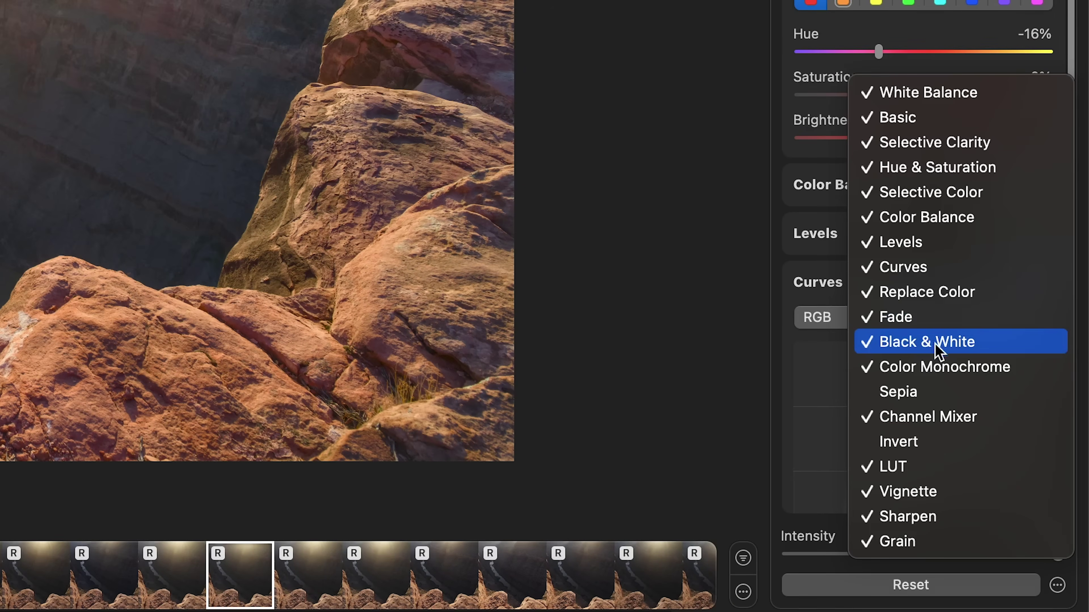
click(916, 468)
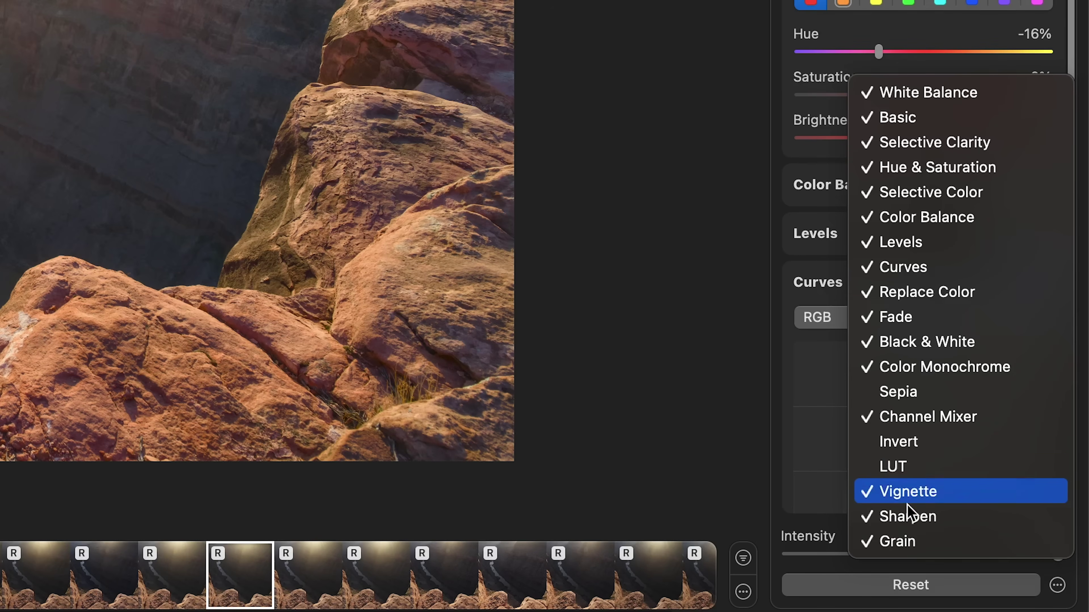
click(740, 321)
scroll(850, 268, down, 10)
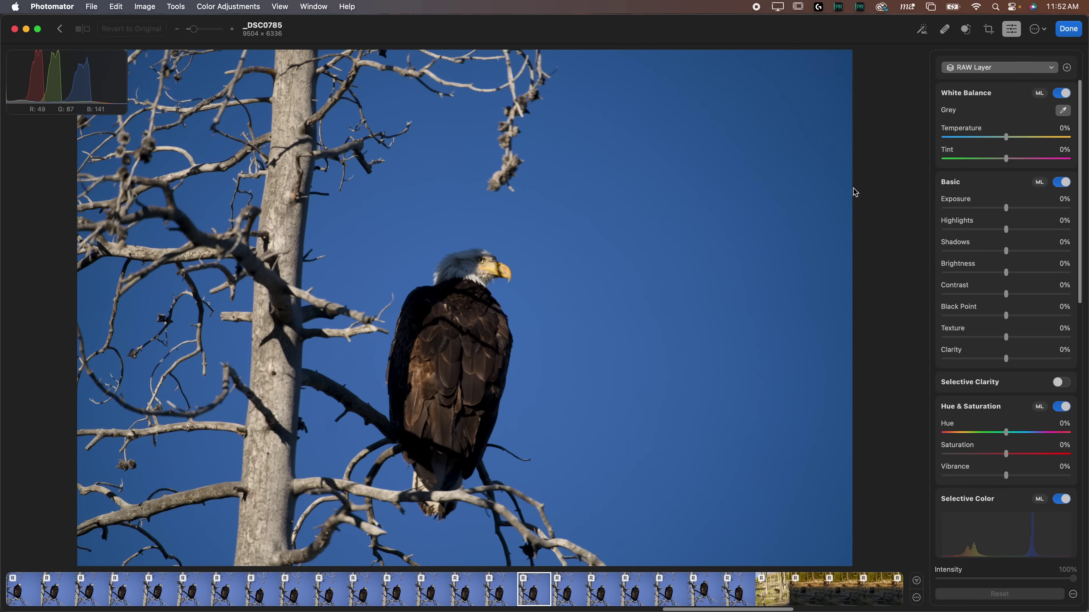
Step: Add a Subject mask on the eagle, trying a 26% exposure boost and undoing it
click(1067, 68)
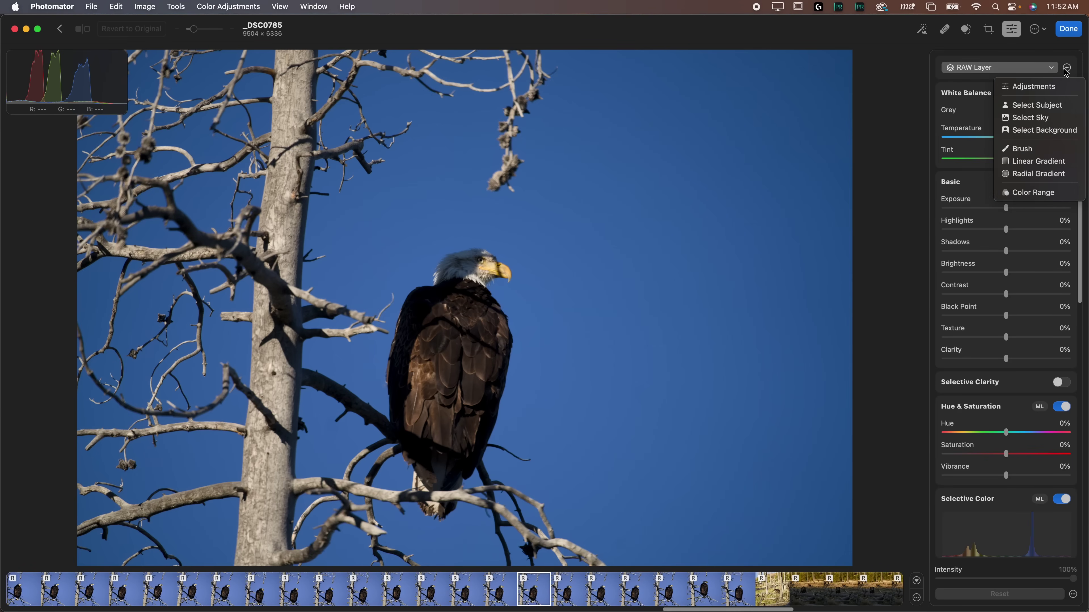
click(1057, 106)
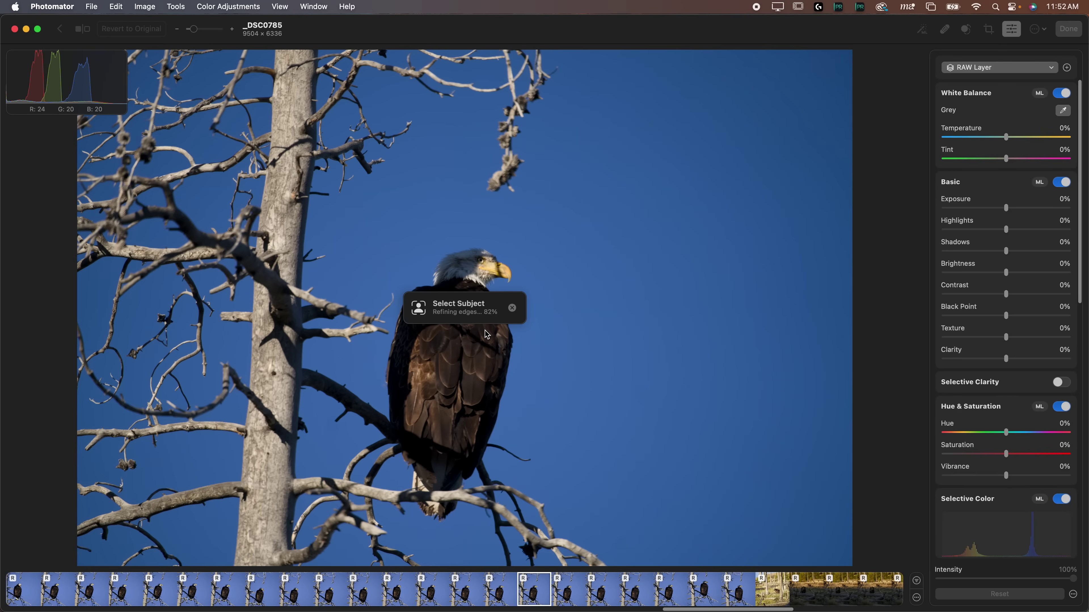
drag(1007, 209, 1020, 210)
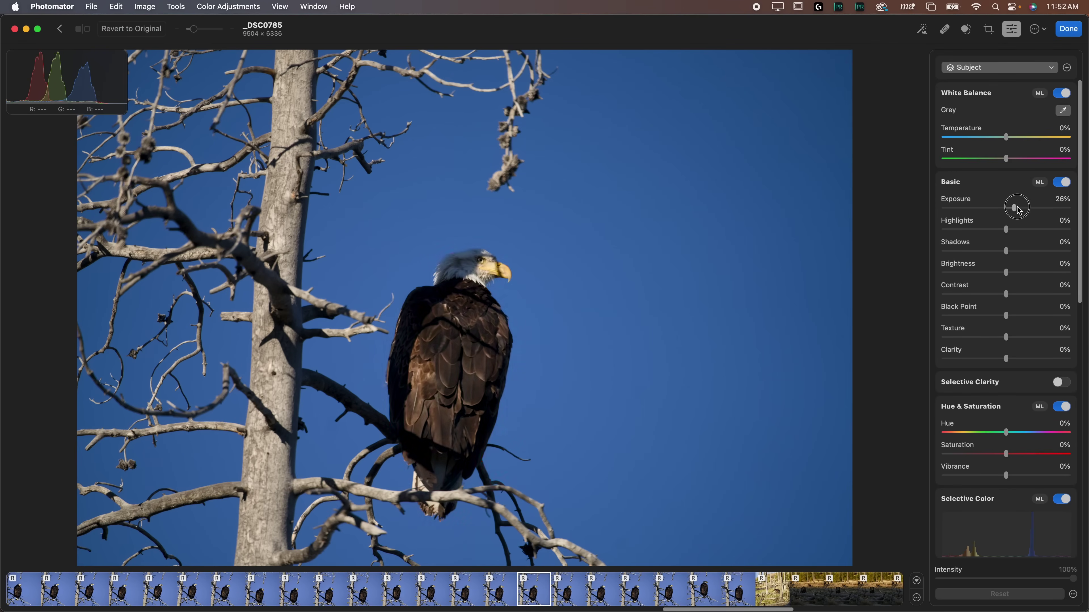
key(super+z)
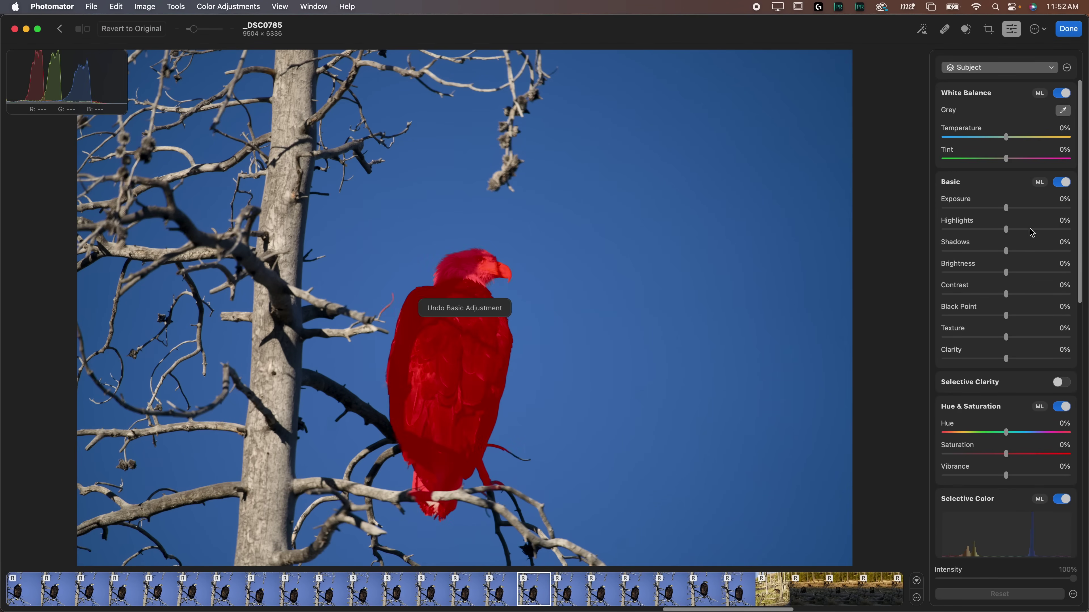
Step: Shape the mask's RGB curve with a brightening point and a raised black point to lift shadows
scroll(974, 304, down, 10)
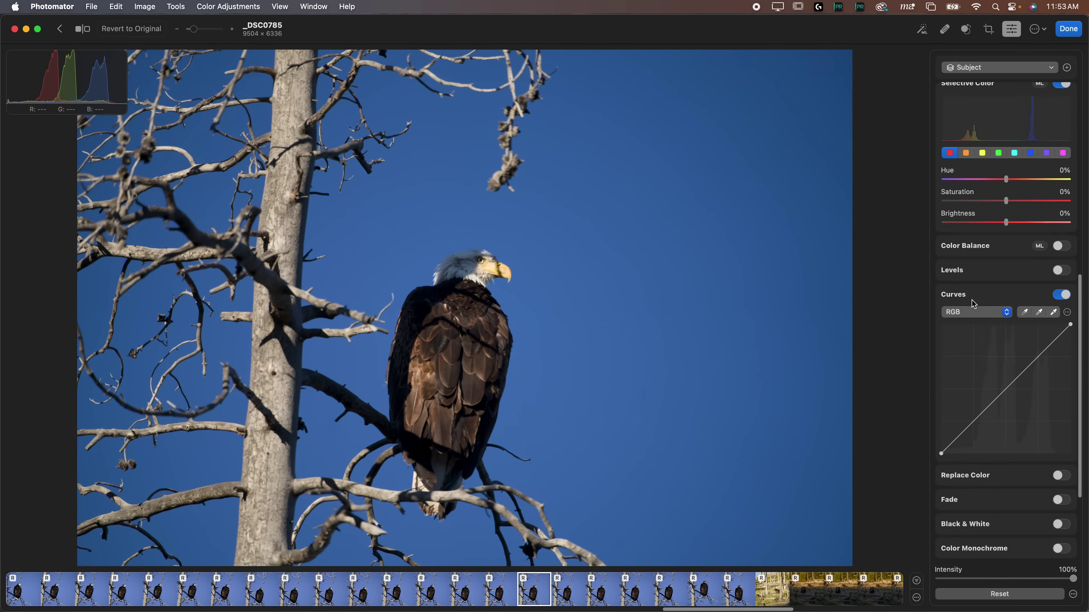
scroll(974, 304, down, 5)
drag(977, 294, 978, 299)
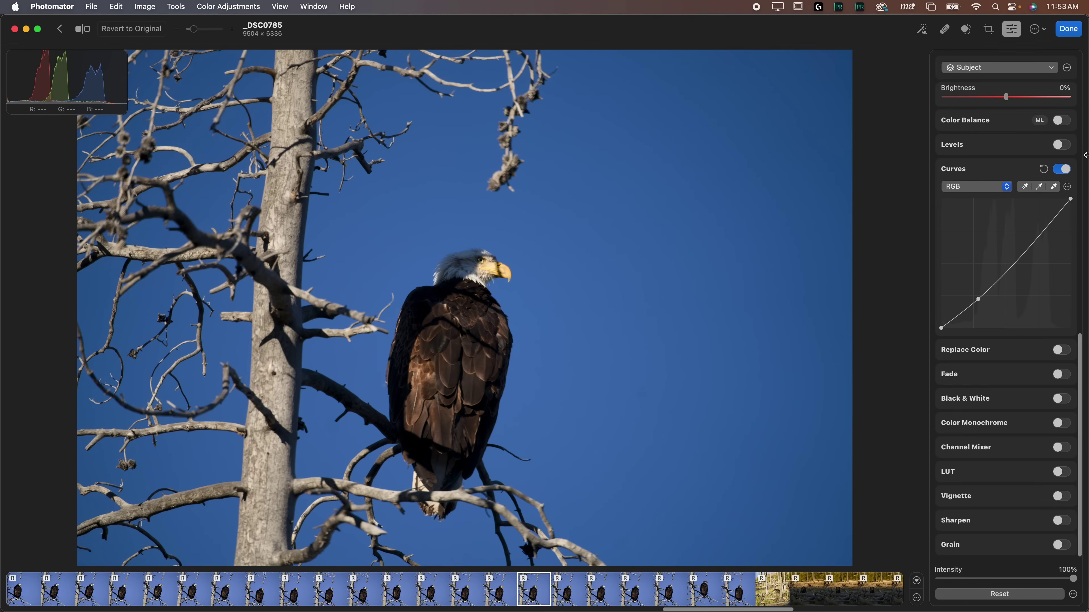
drag(1036, 243, 1031, 232)
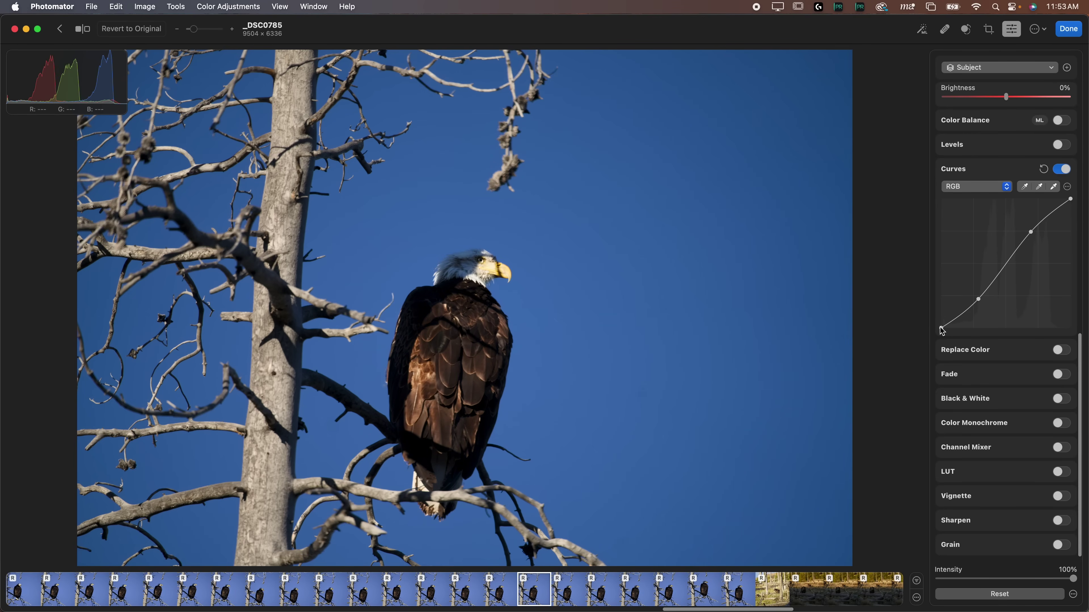
drag(942, 331, 941, 320)
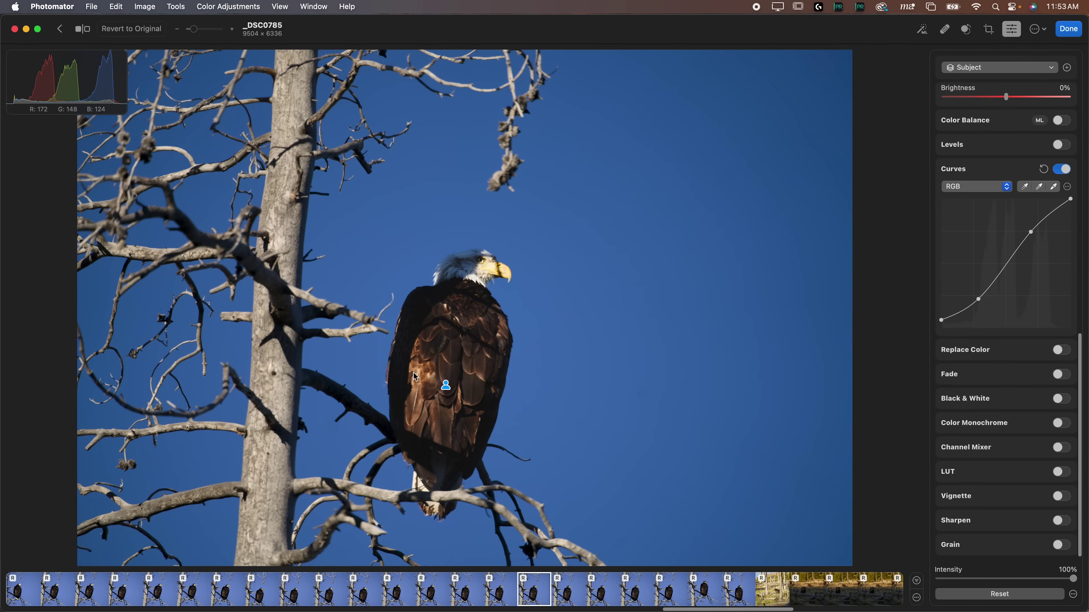
scroll(985, 197, up, 4)
Step: Add a Select Sky mask to the eagle photo and push its Exposure up to 82%
click(1067, 67)
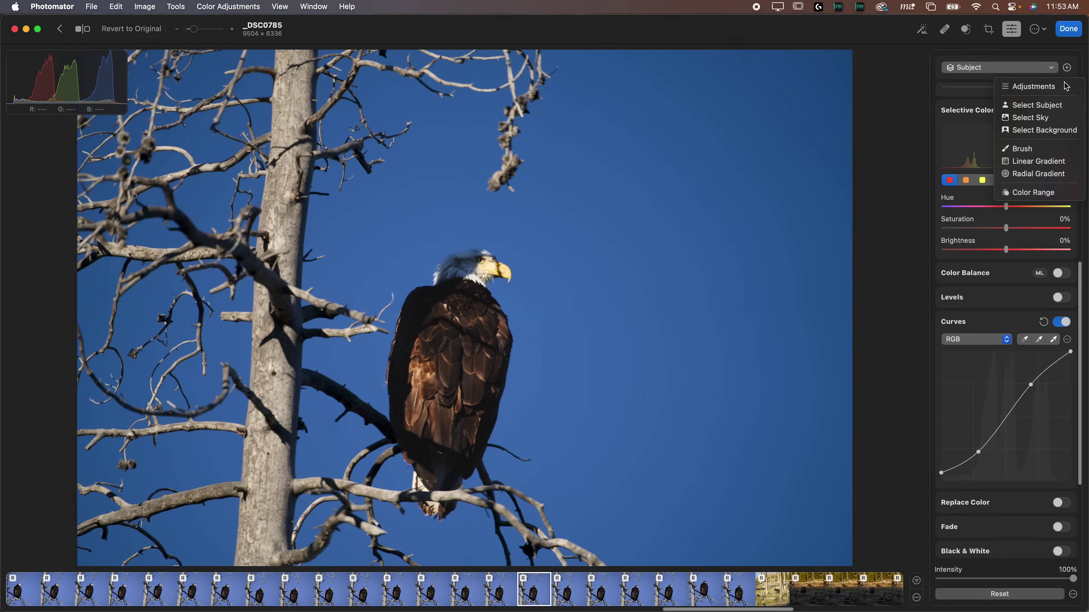
click(1042, 117)
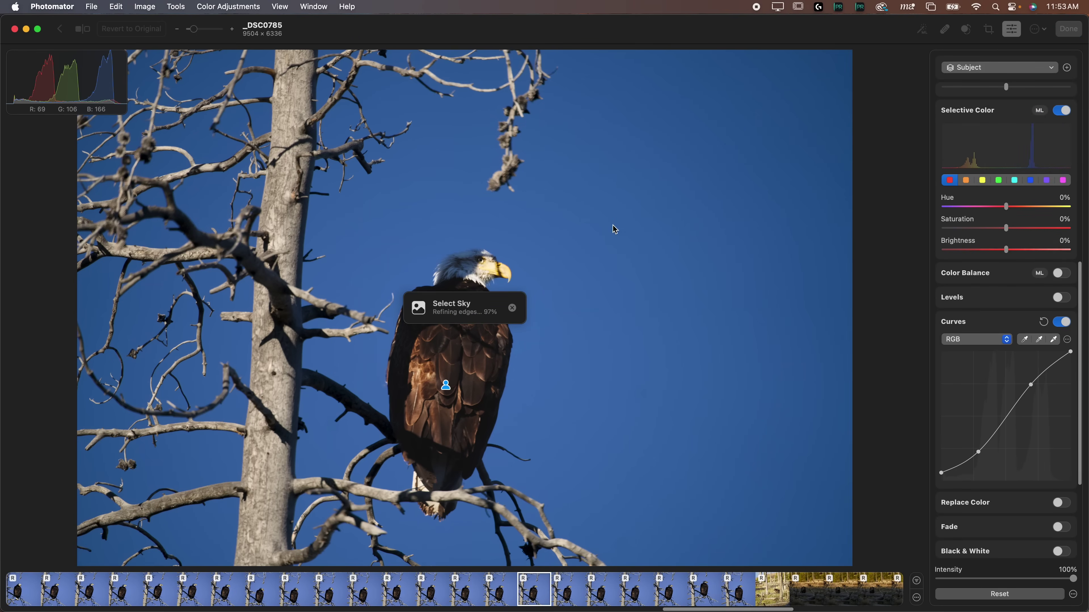
scroll(1059, 399, up, 5)
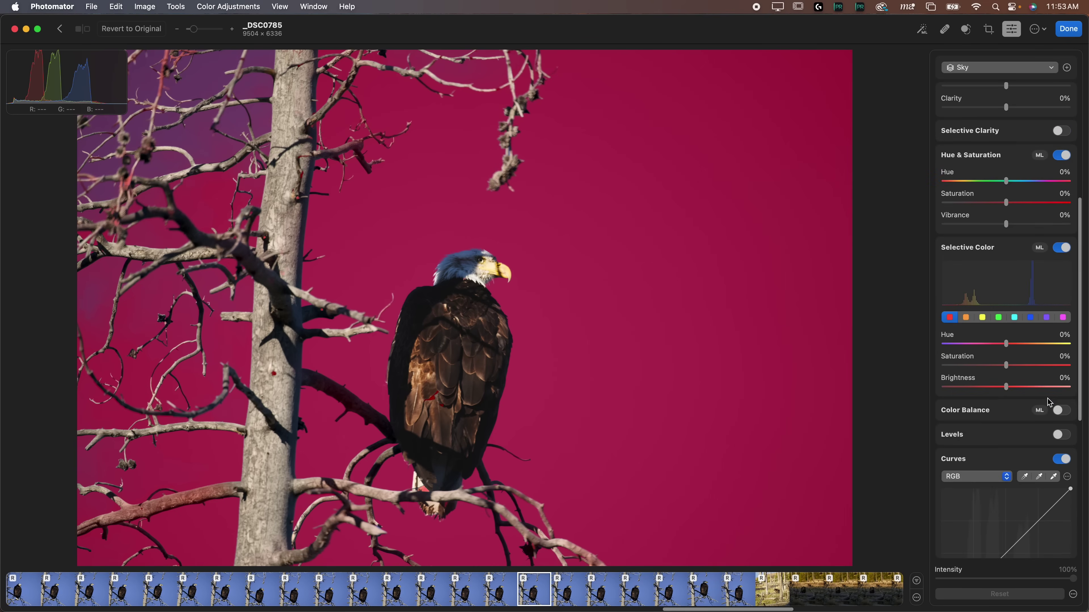
scroll(1050, 402, up, 5)
drag(1010, 212, 1029, 217)
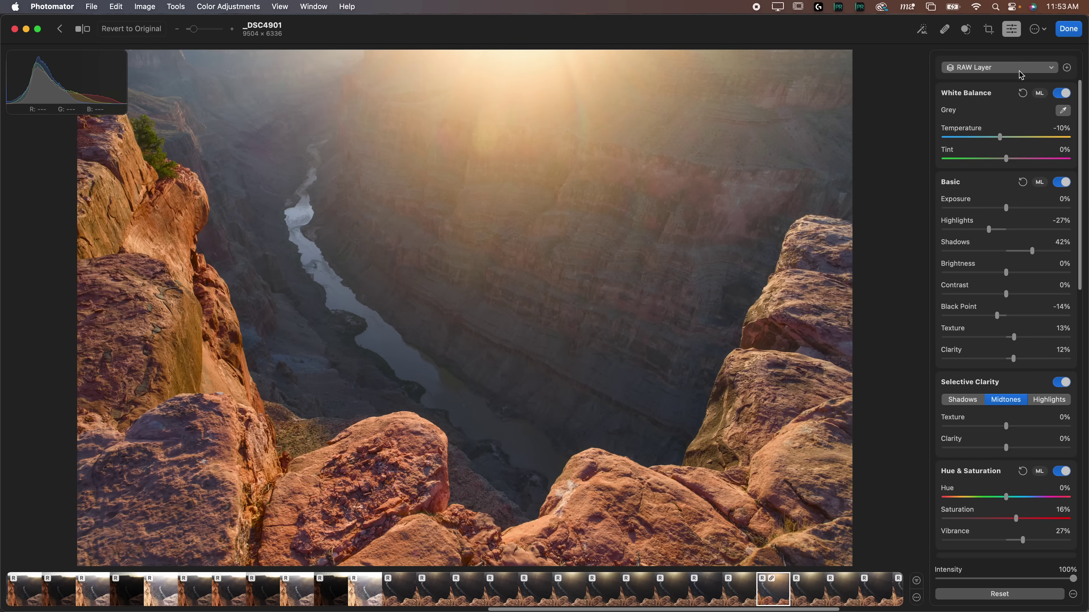
Step: Select the canyon photo's Radial Gradient layer and toggle it off and on to compare
click(1022, 73)
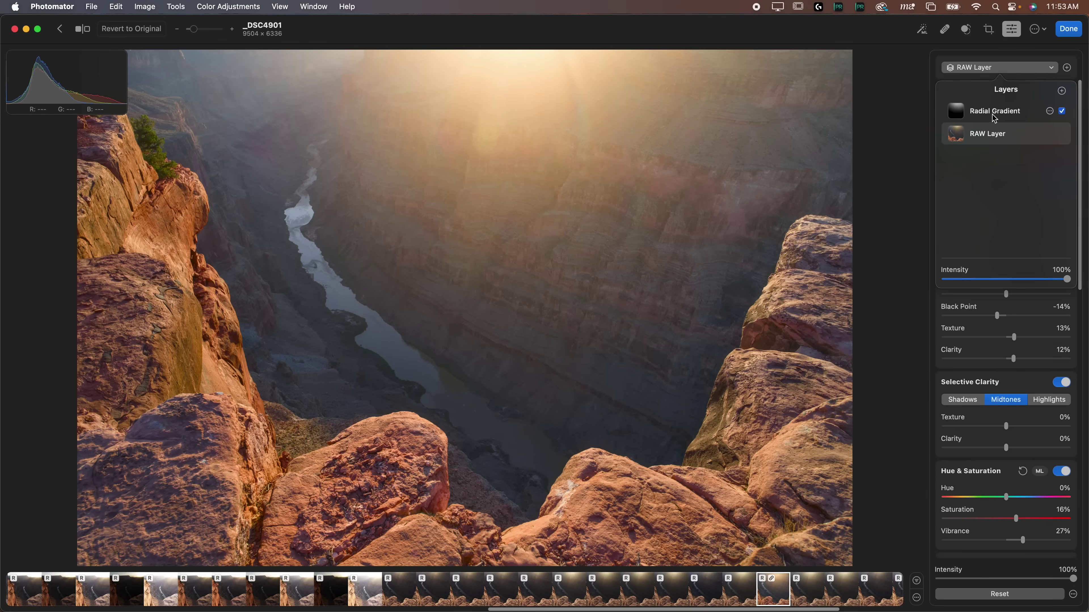
click(979, 112)
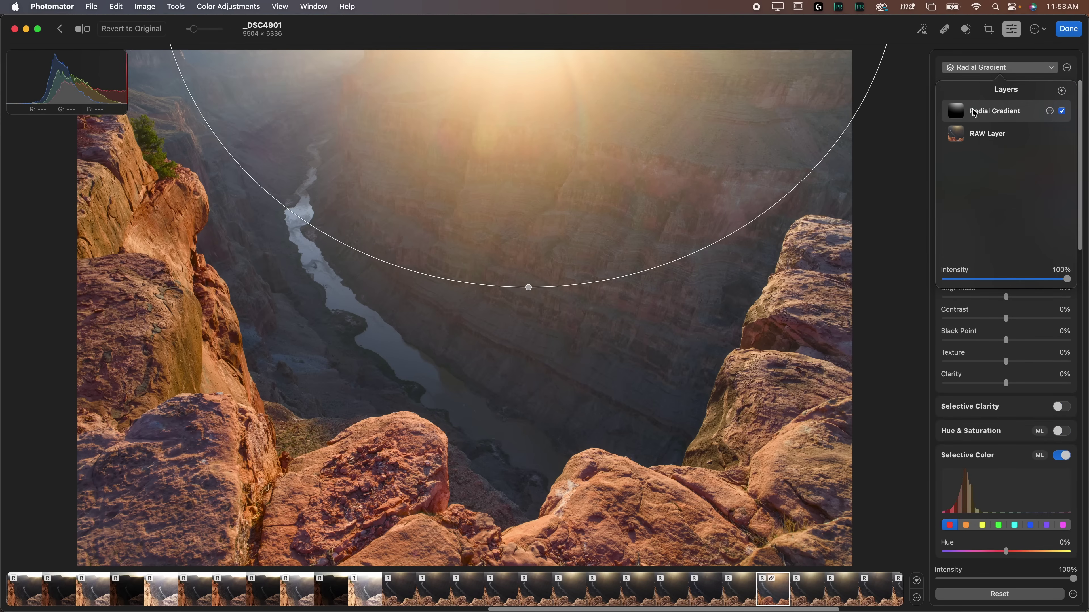
click(1062, 111)
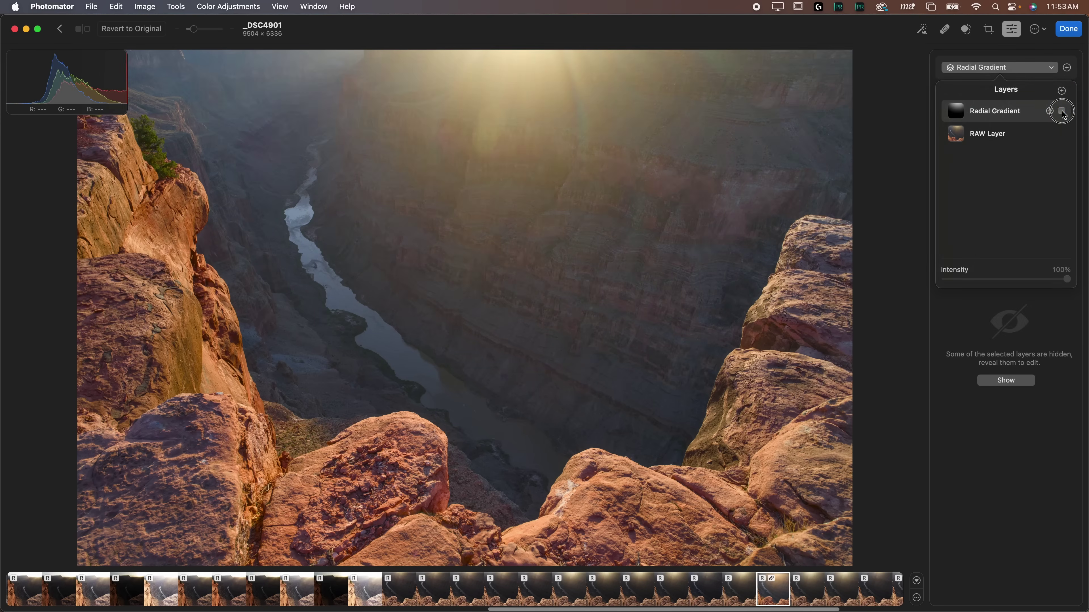
click(1062, 111)
click(1062, 111)
click(1063, 111)
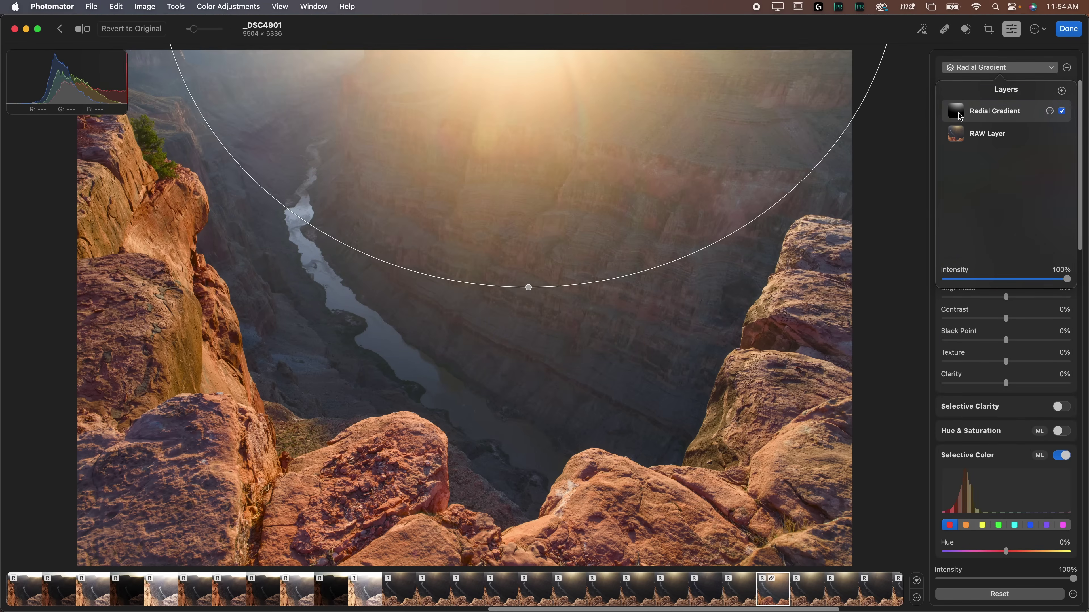
Step: Check the gradient layer's options menu without changes, then show its Feather, Temperature and Exposure settings
click(1049, 112)
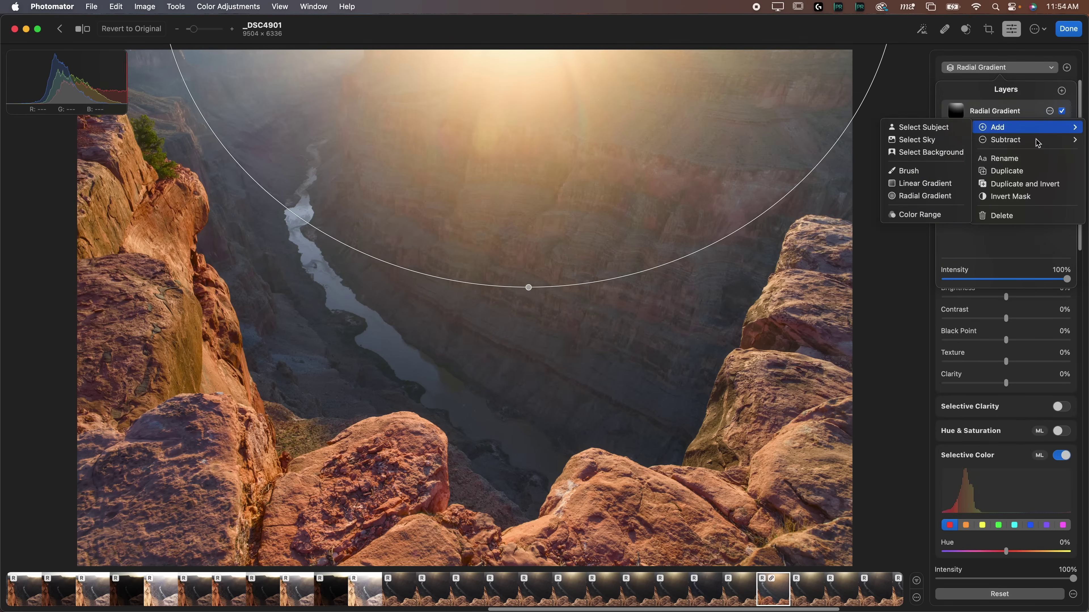
mouse_move(1050, 143)
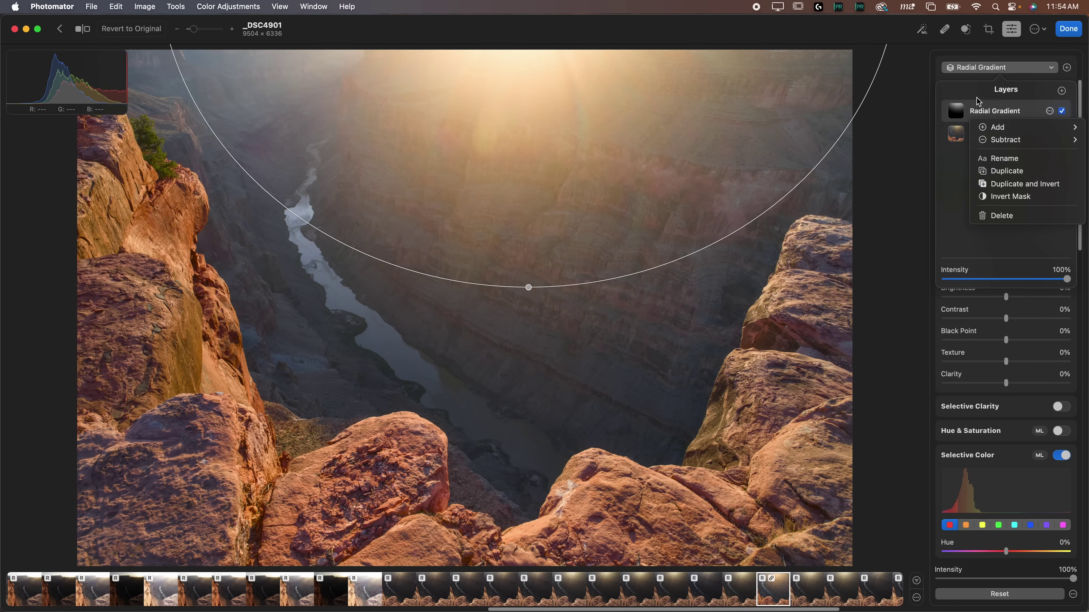
click(987, 106)
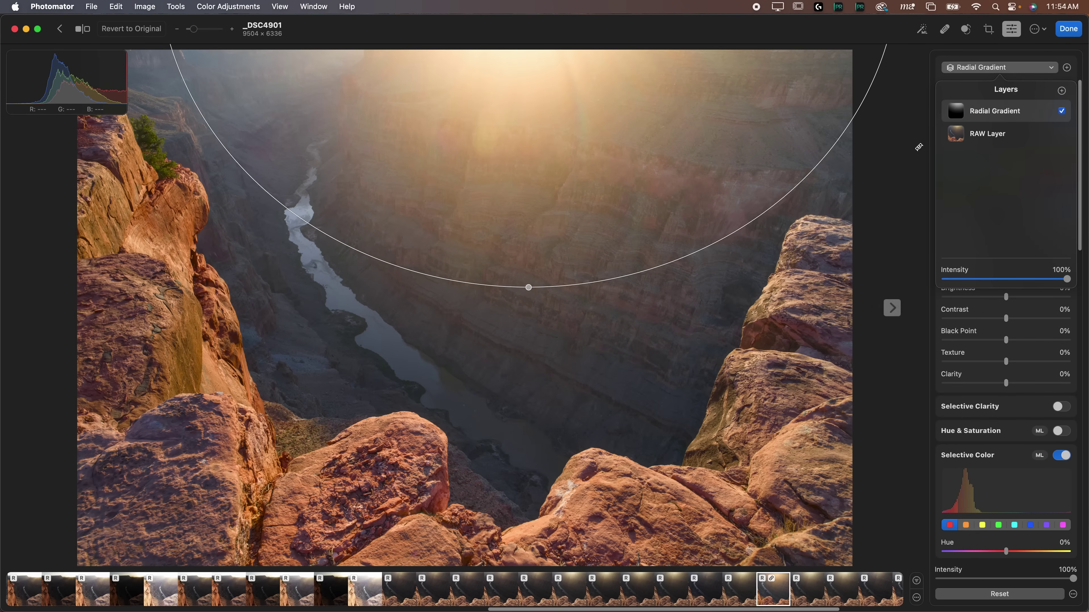
click(934, 149)
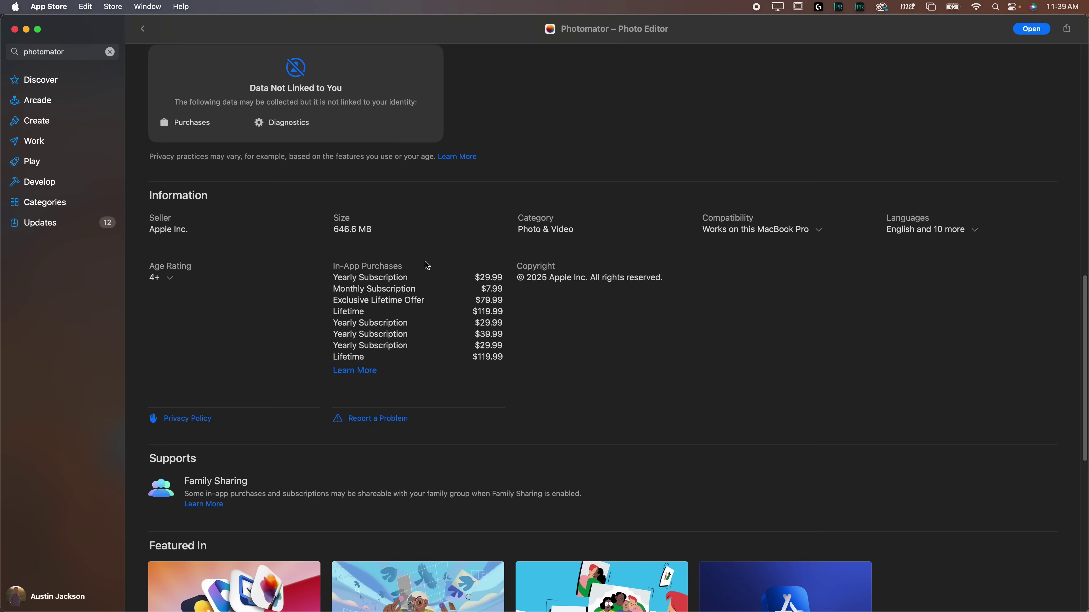
Step: Scroll the Photomator App Store listing to its Information section with subscription and lifetime prices
scroll(437, 292, up, 1)
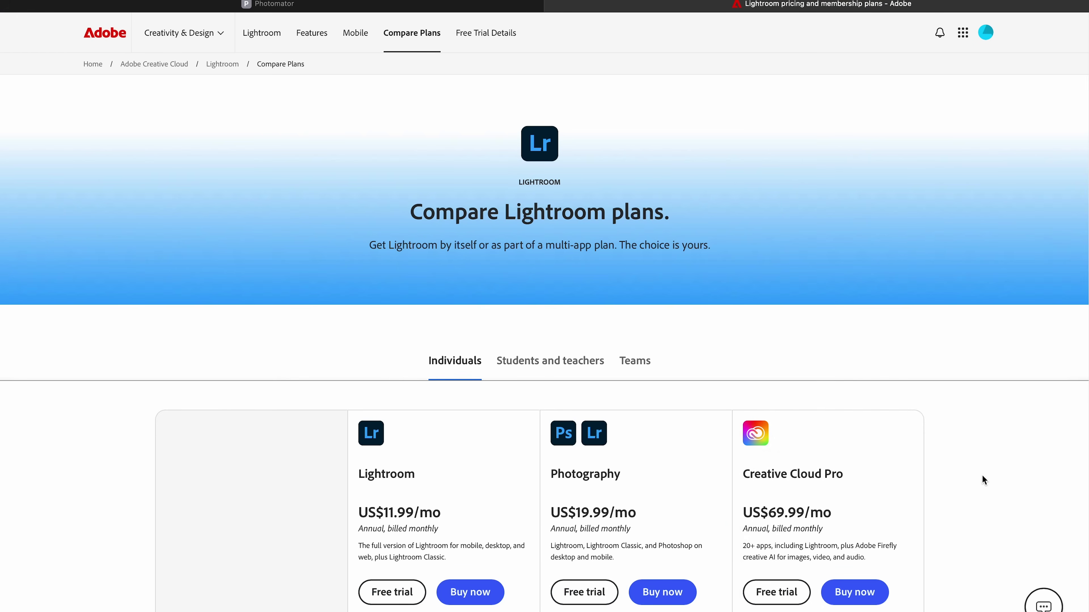
Step: Scroll Adobe's Compare Lightroom Plans page down to the Lightroom, Photography and Creative Cloud Pro price cards
scroll(981, 474, down, 5)
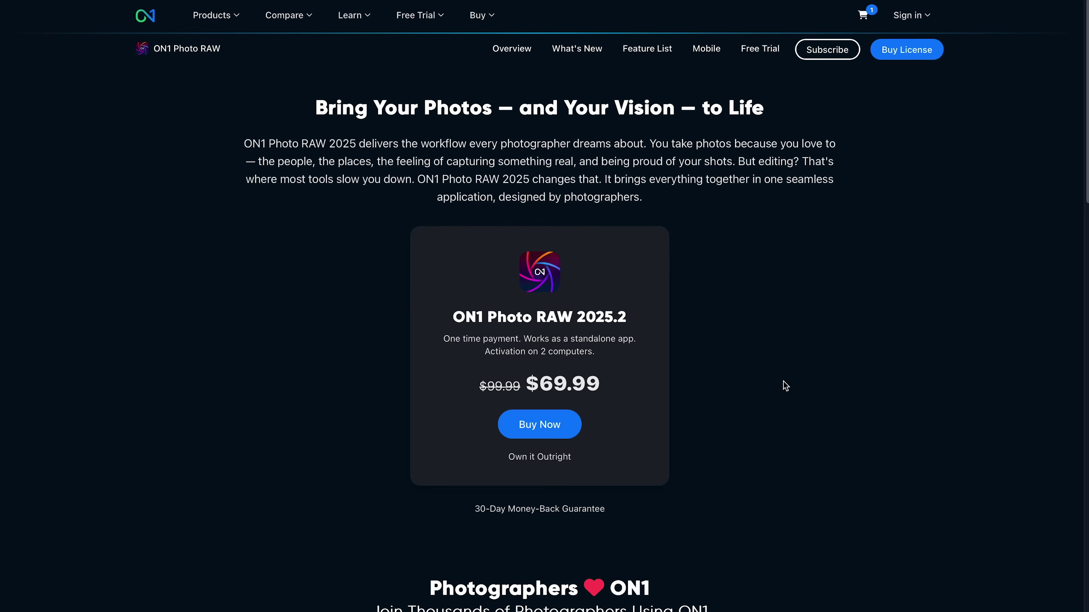
Step: Scroll the ON1 Photo RAW 2025.2 page past the $69.99 Buy Now card to the Trustpilot reviews
scroll(783, 386, down, 1)
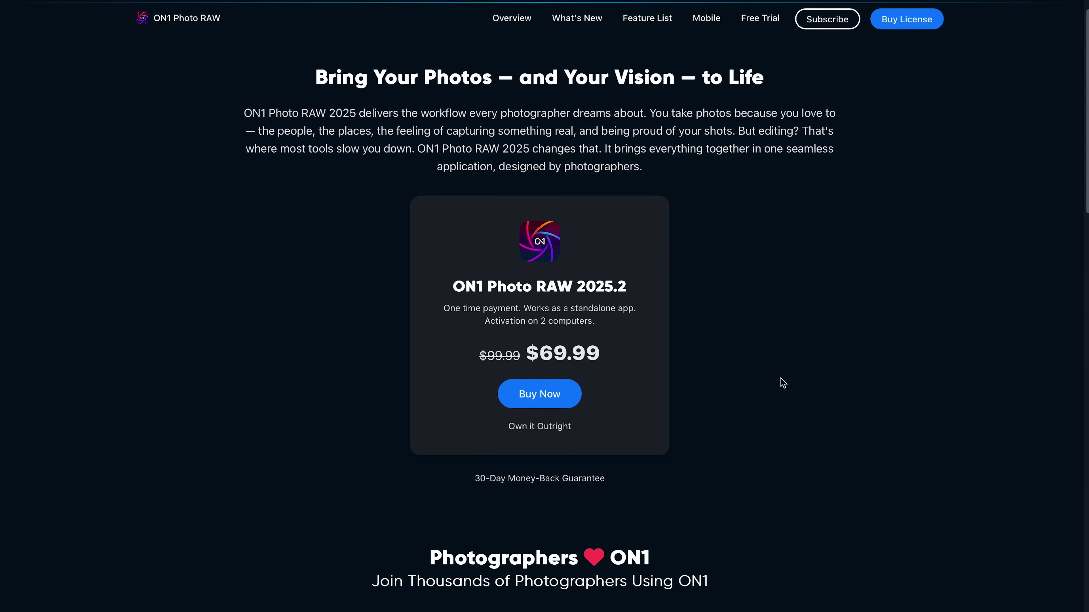
scroll(781, 382, down, 5)
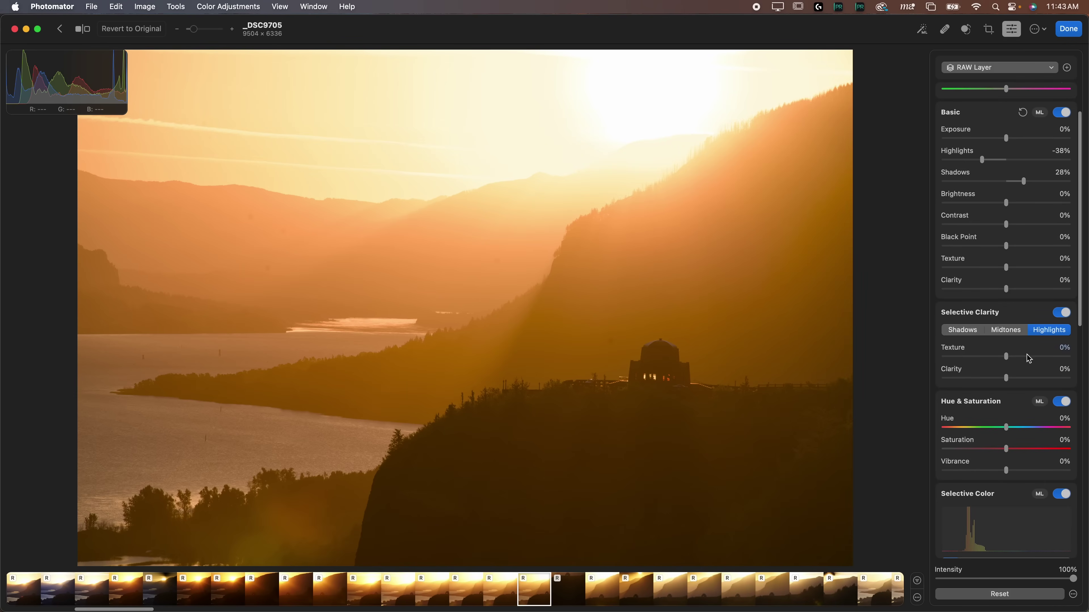
Step: Drop Selective Clarity highlights Texture and Clarity to -100%, toggling it off and on to compare
drag(1006, 357, 912, 357)
drag(1006, 378, 924, 379)
click(1062, 313)
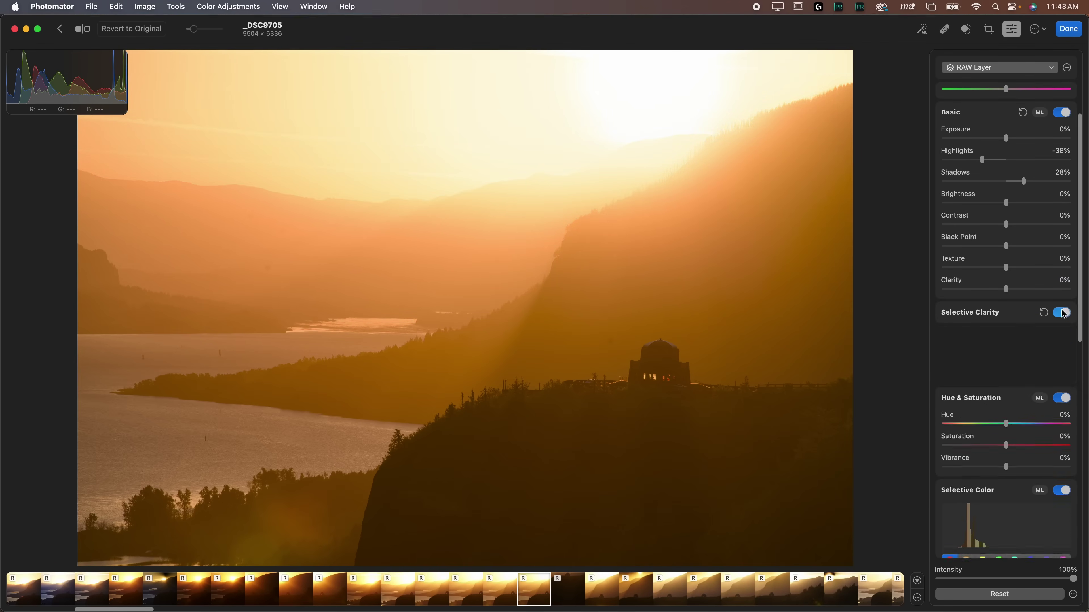
click(1062, 313)
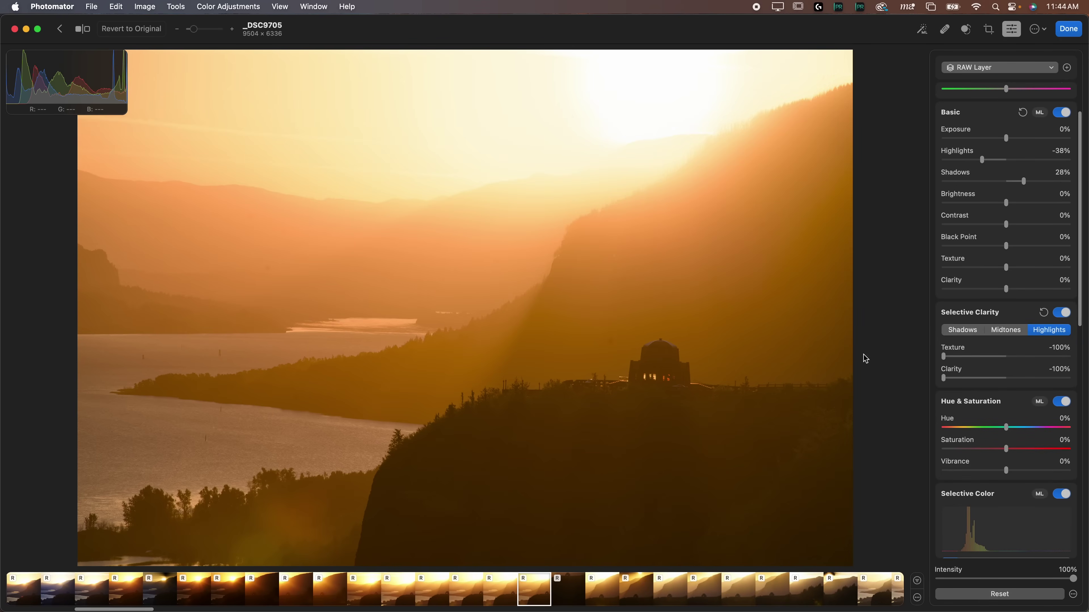
Step: Raise shadows Texture to 29% and Clarity to 40%, comparing the before and after views
drag(1006, 356, 1034, 380)
click(1063, 313)
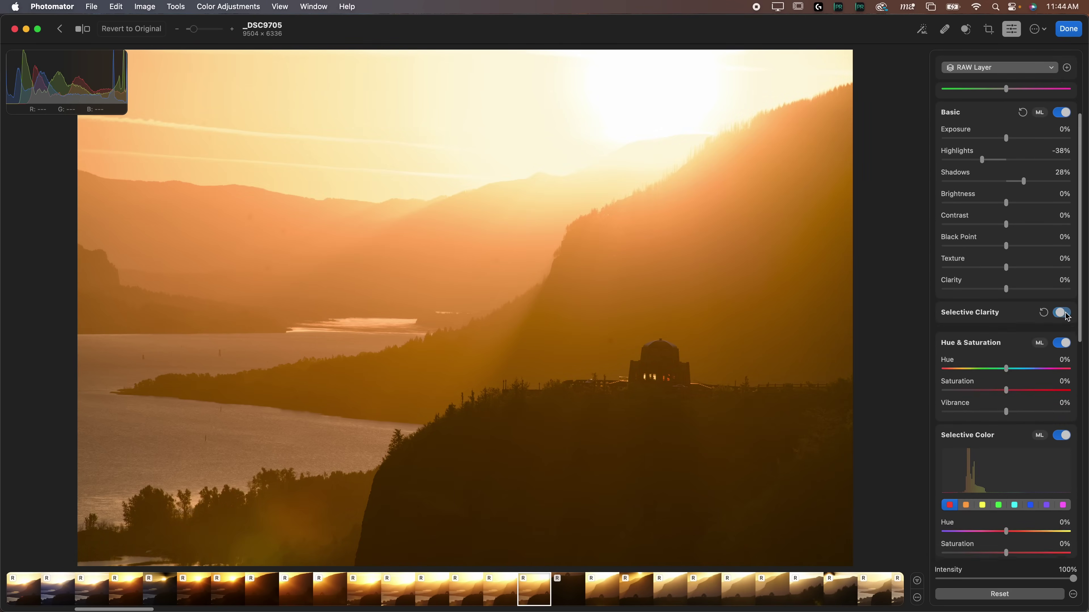
click(1062, 313)
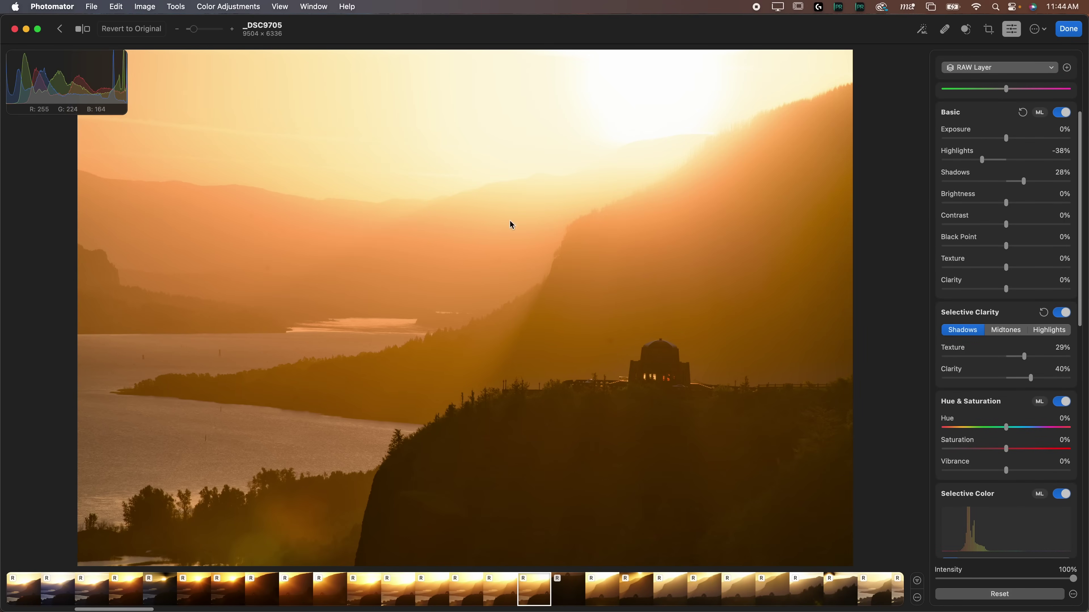
scroll(1025, 327, up, 3)
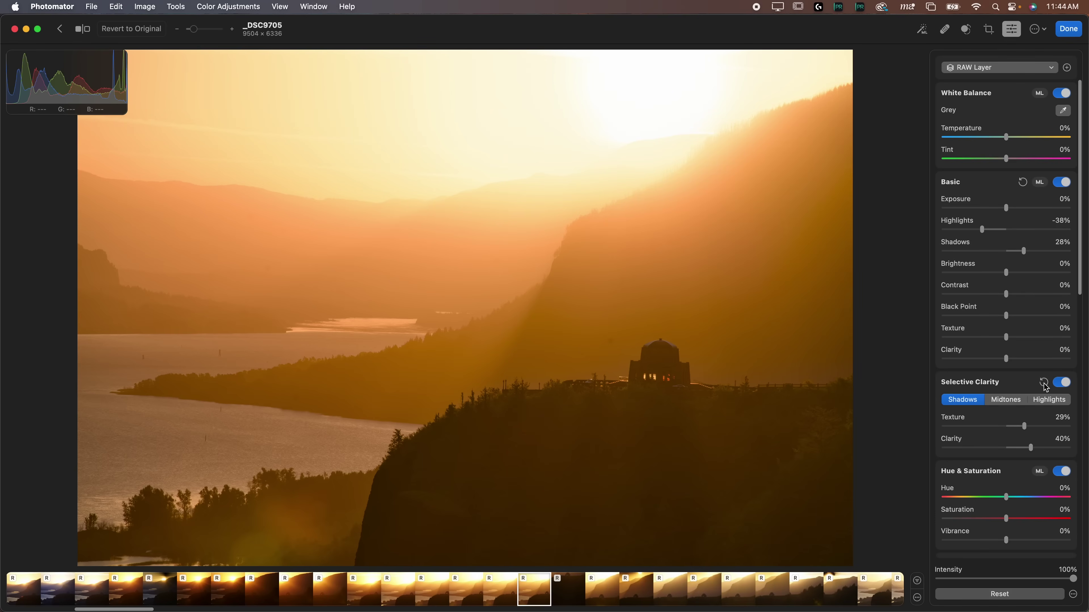
Step: Check LUT in Customize Adjustments so it reappears in the sunset photo's adjustment list
scroll(1045, 386, down, 3)
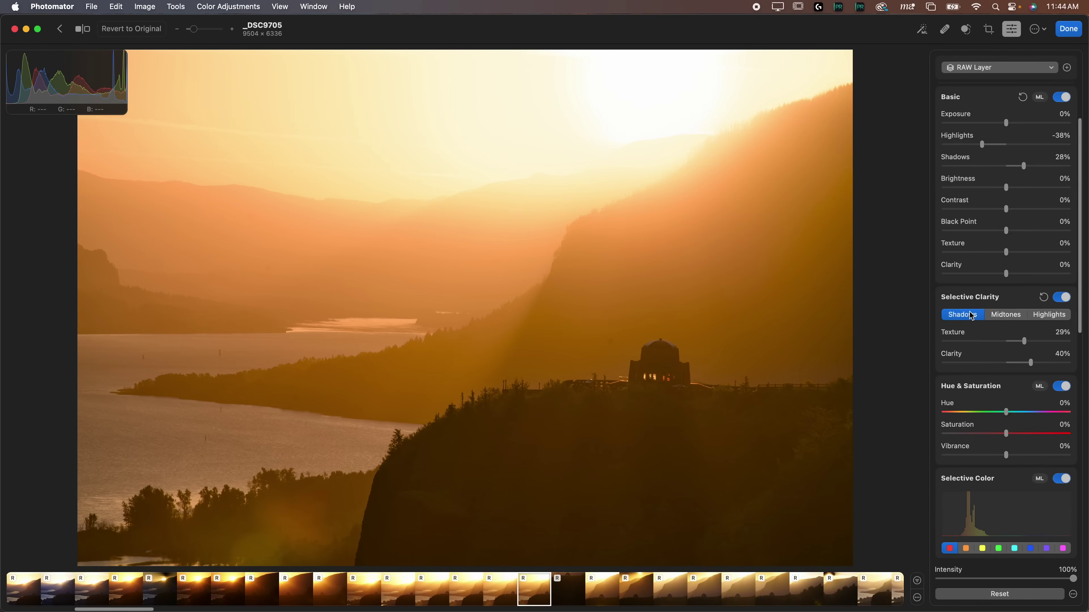
scroll(965, 315, up, 3)
scroll(964, 315, down, 15)
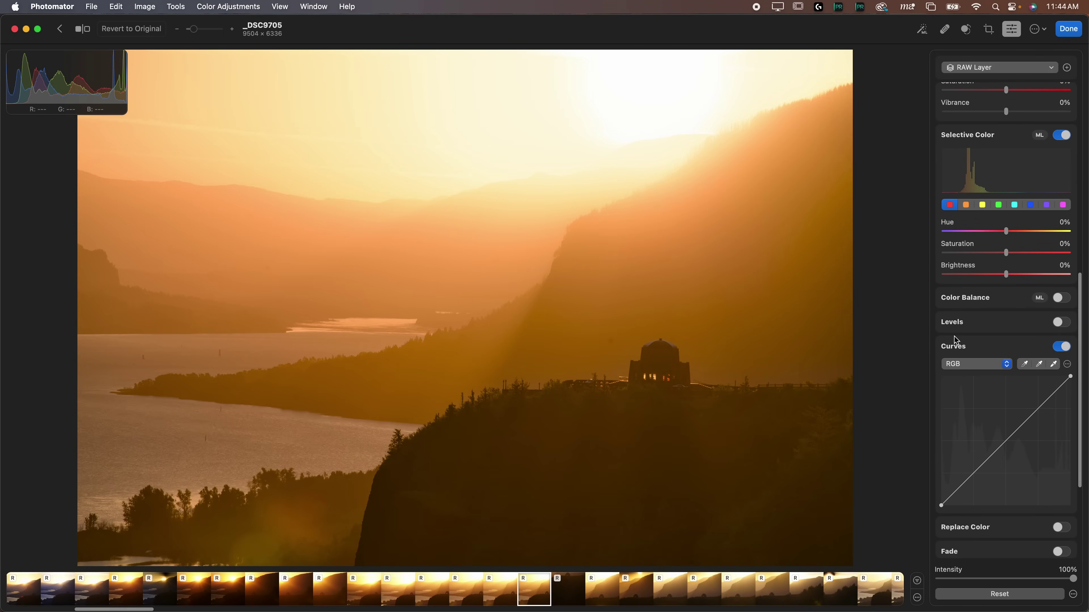
scroll(957, 341, down, 5)
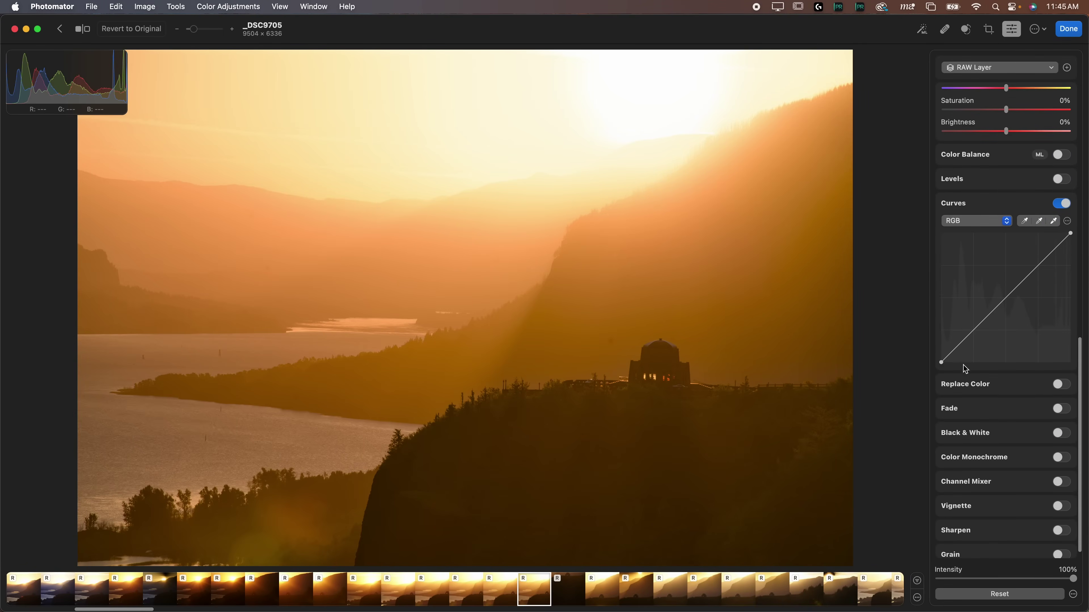
scroll(965, 369, down, 1)
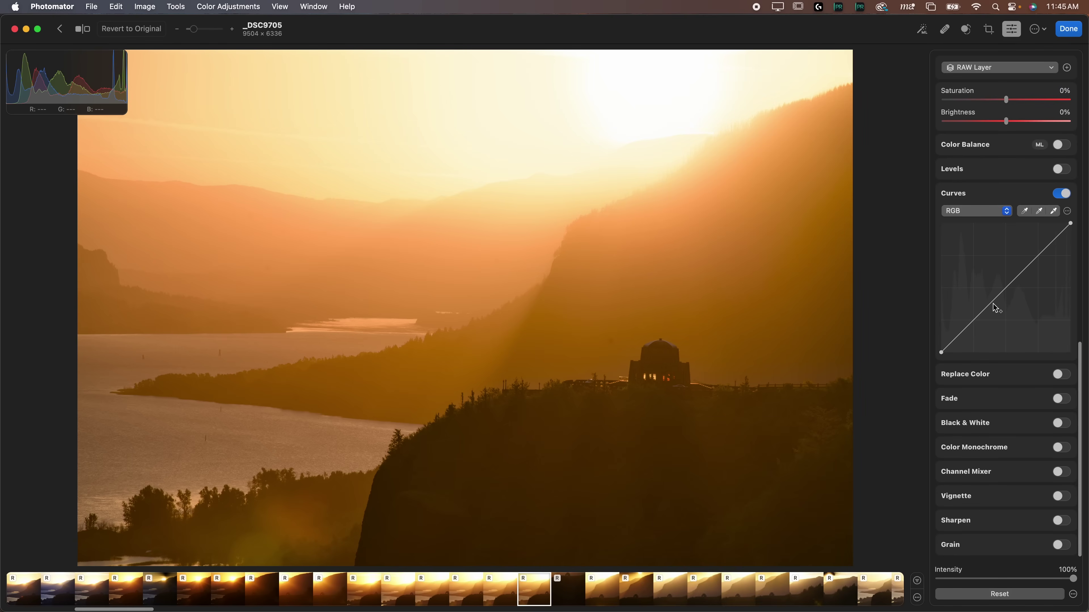
click(1073, 594)
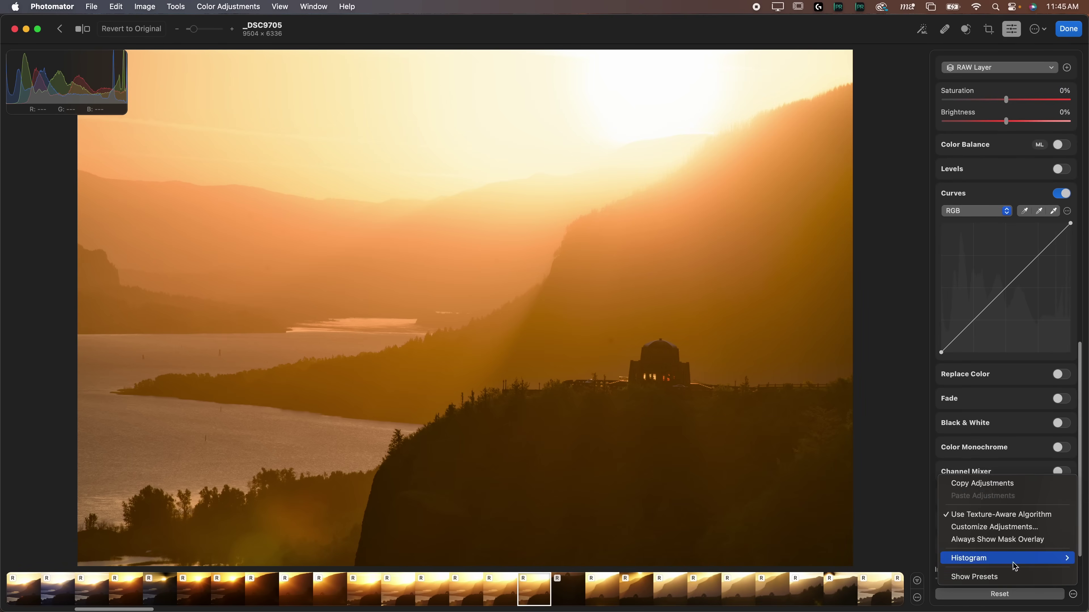
click(1001, 528)
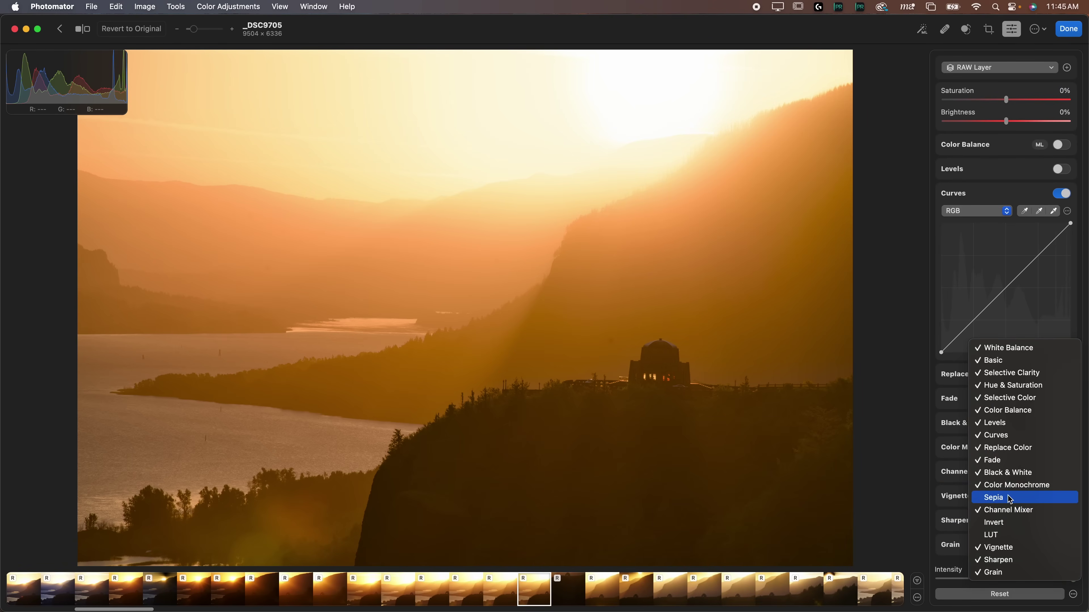
click(1005, 537)
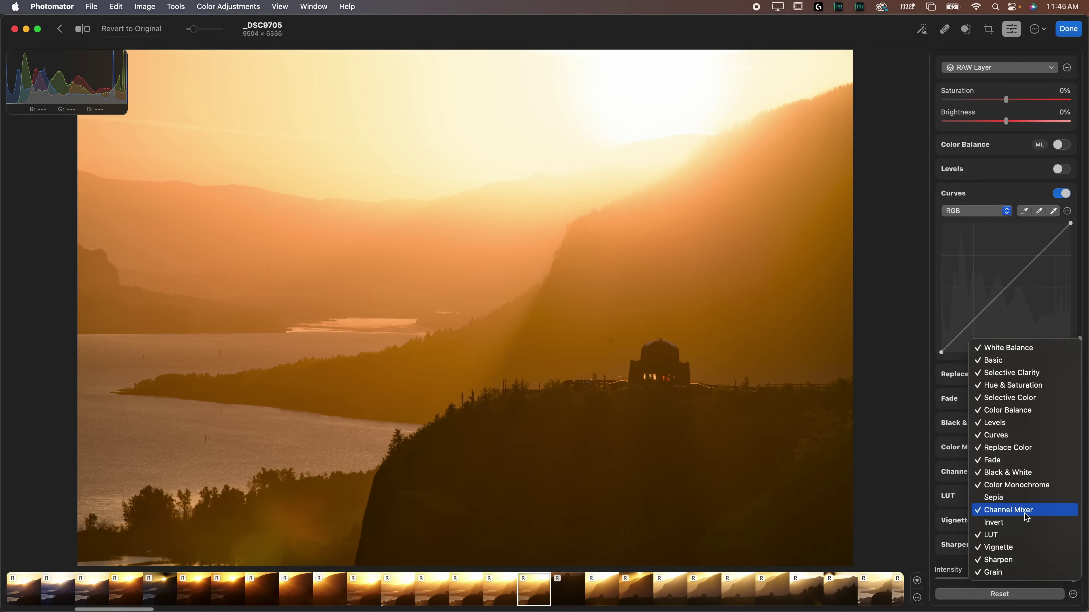
click(928, 485)
scroll(936, 365, down, 2)
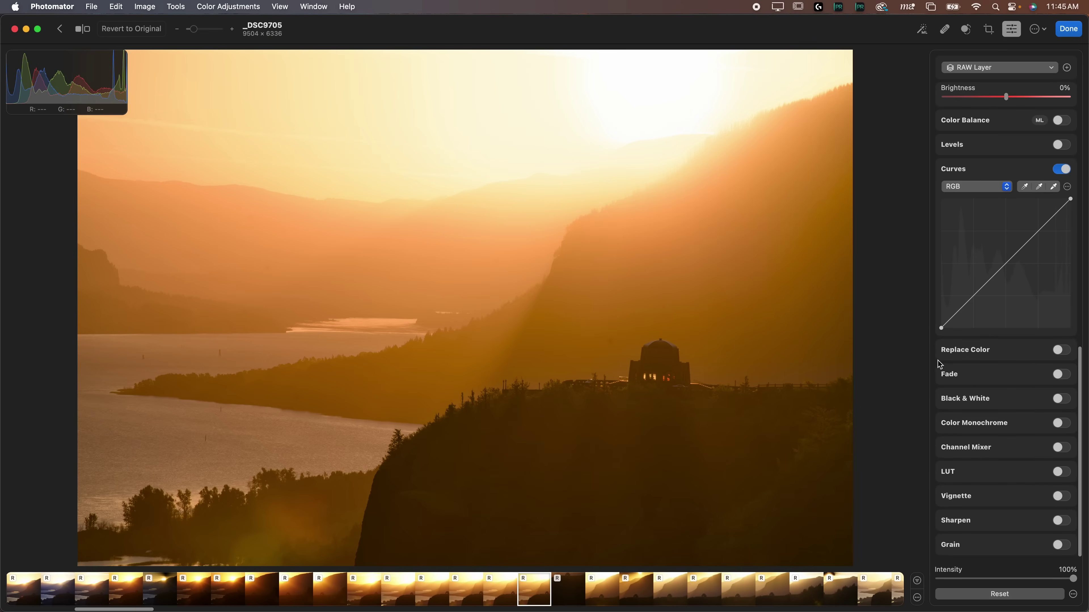
scroll(928, 380, up, 3)
scroll(932, 374, up, 6)
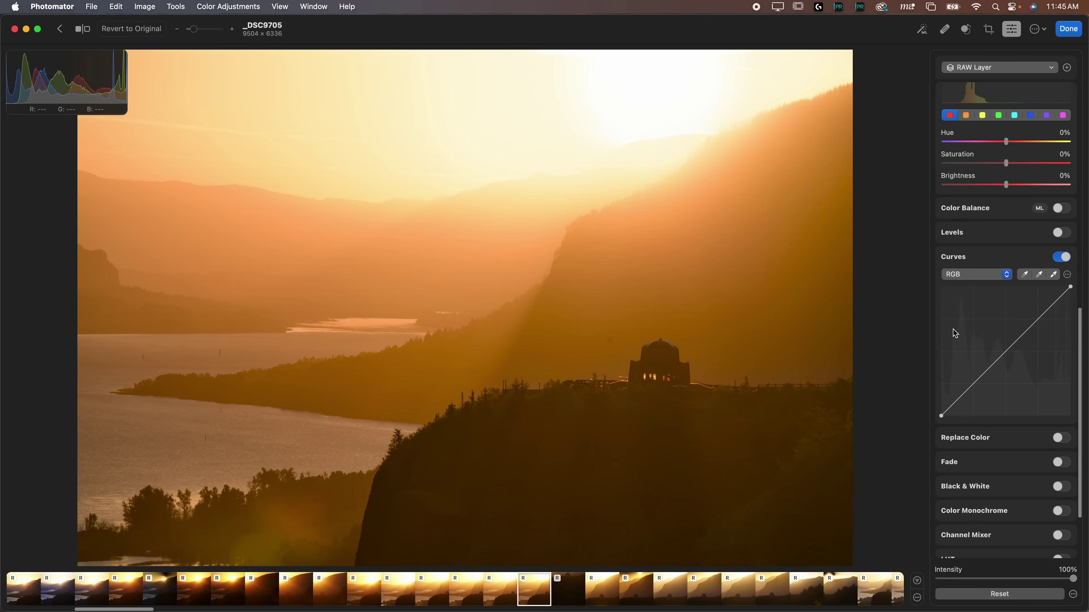
scroll(952, 327, up, 2)
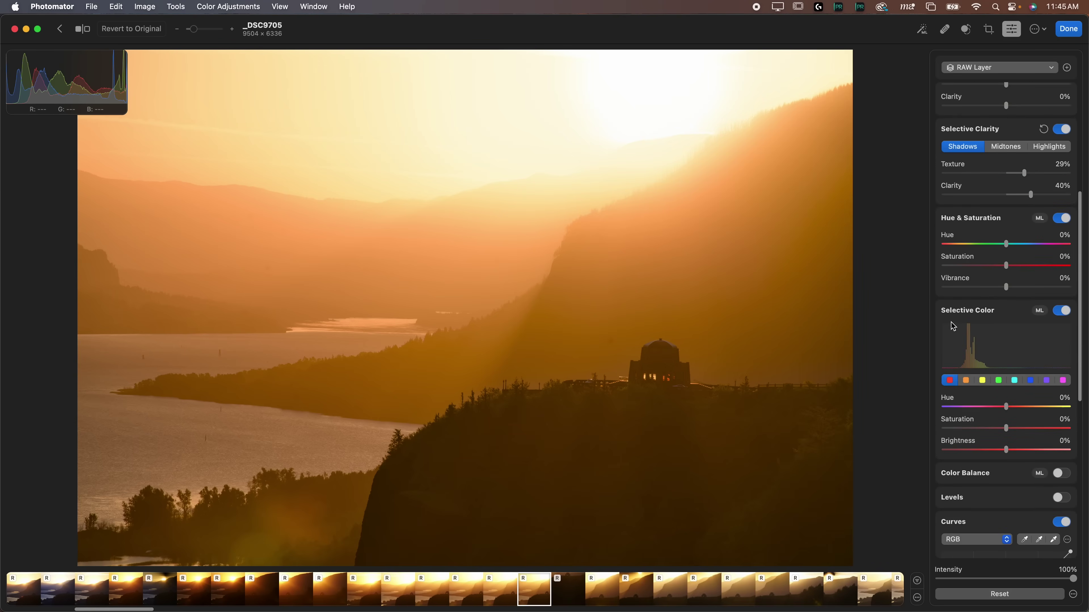
scroll(974, 131, down, 5)
scroll(977, 142, down, 3)
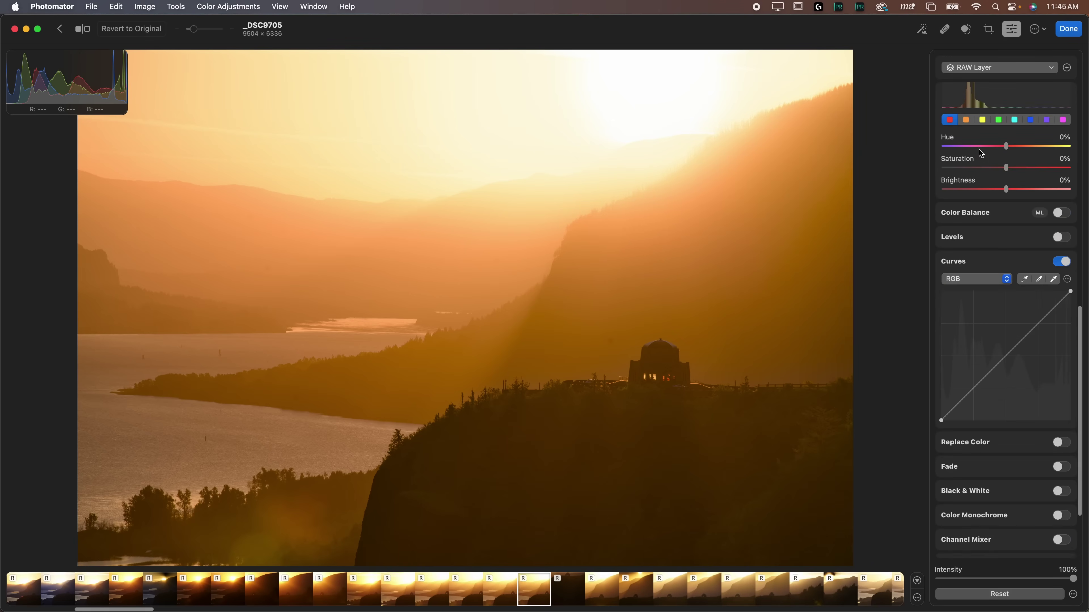
click(1062, 238)
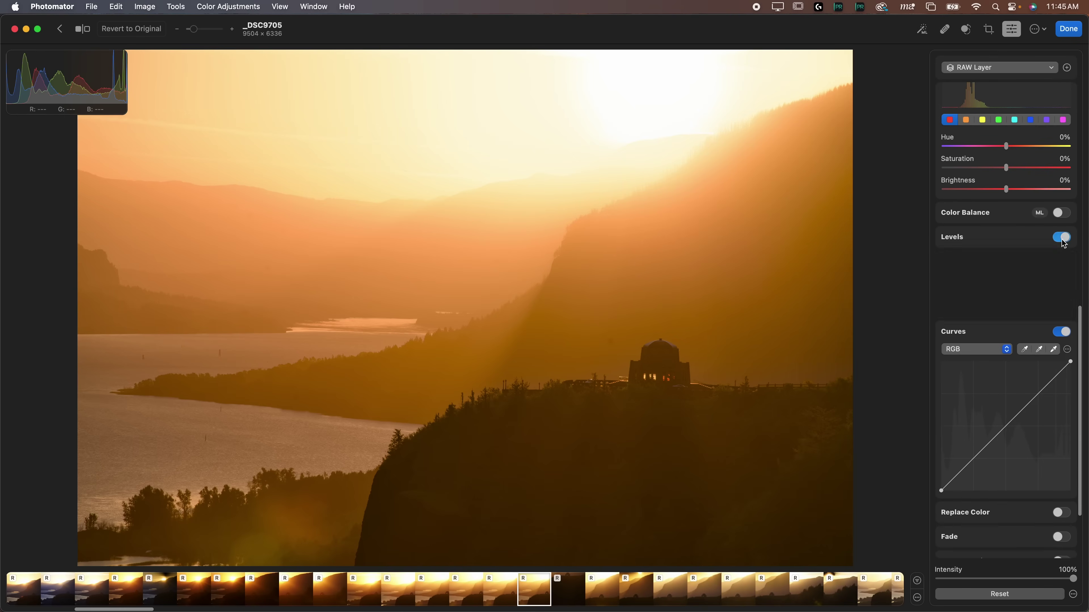
click(1062, 238)
click(1061, 444)
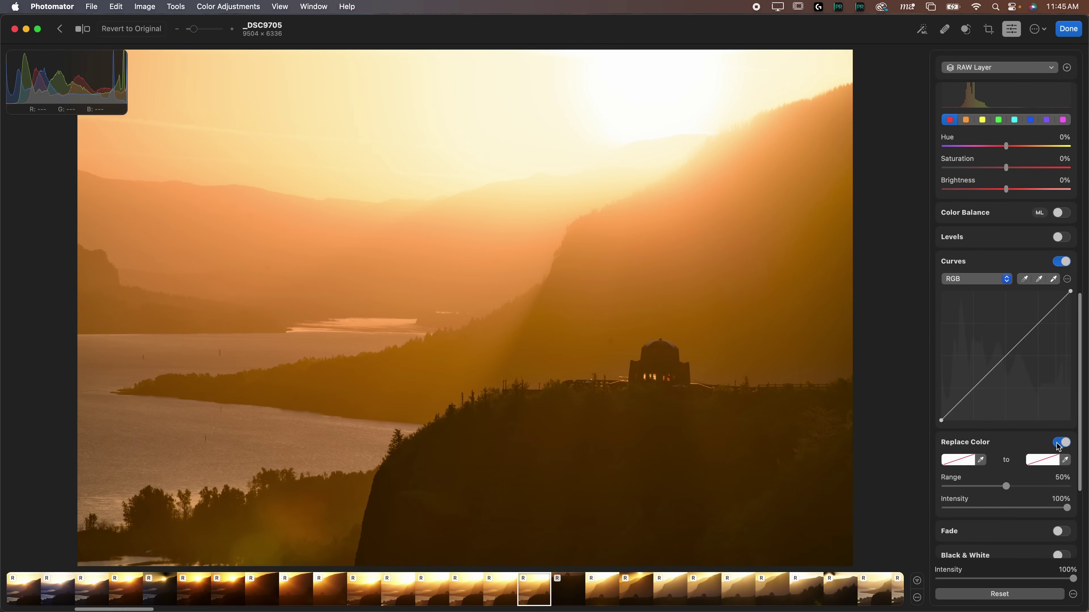
click(981, 460)
click(642, 305)
click(1042, 460)
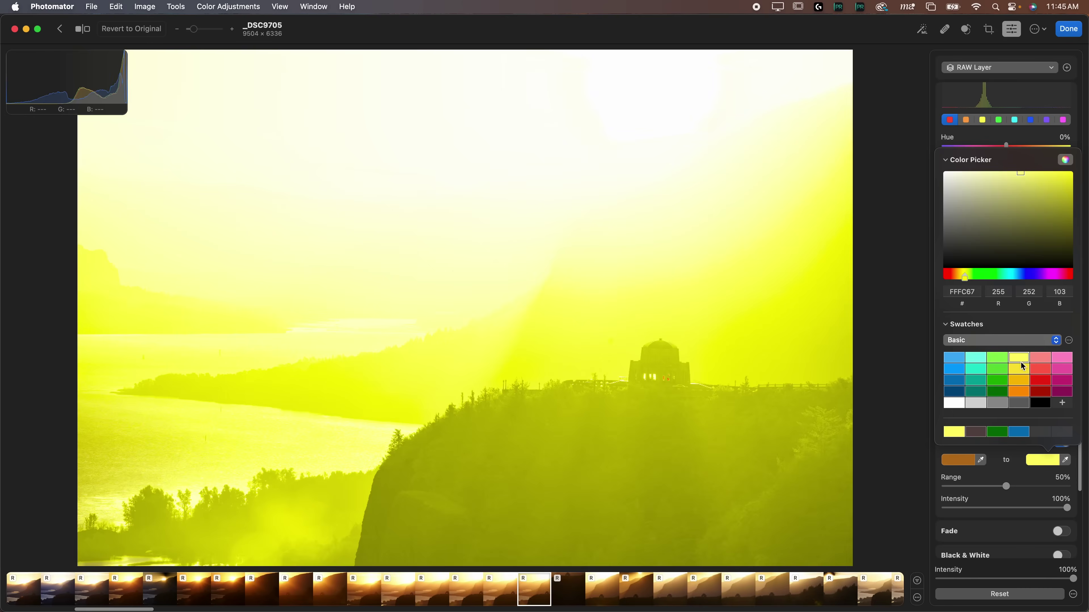
click(1039, 369)
click(1034, 380)
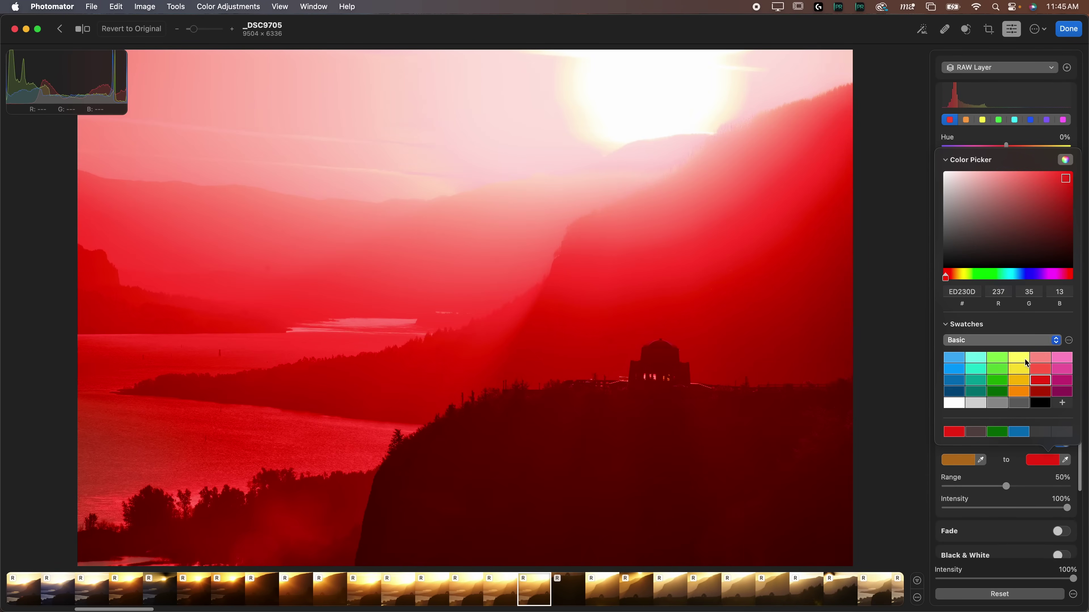
click(936, 148)
click(1062, 443)
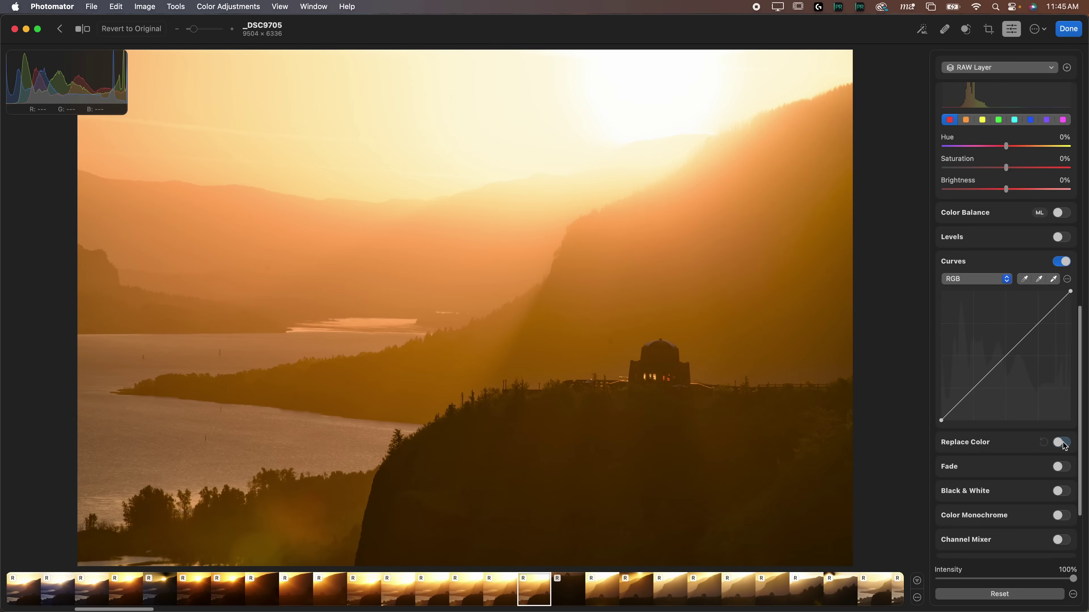
click(1061, 462)
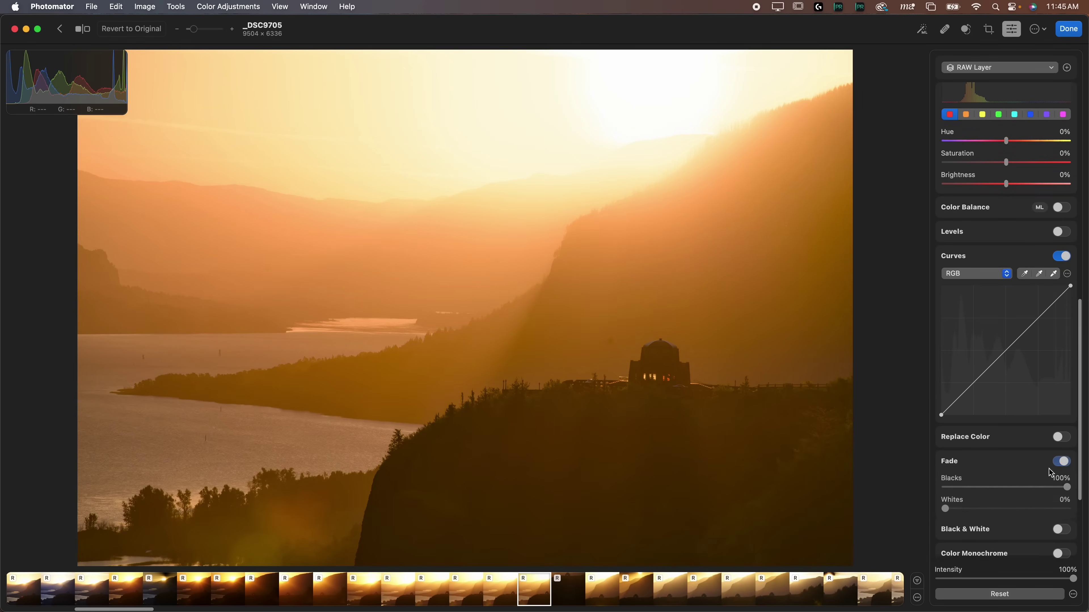
drag(947, 513, 982, 504)
click(1062, 461)
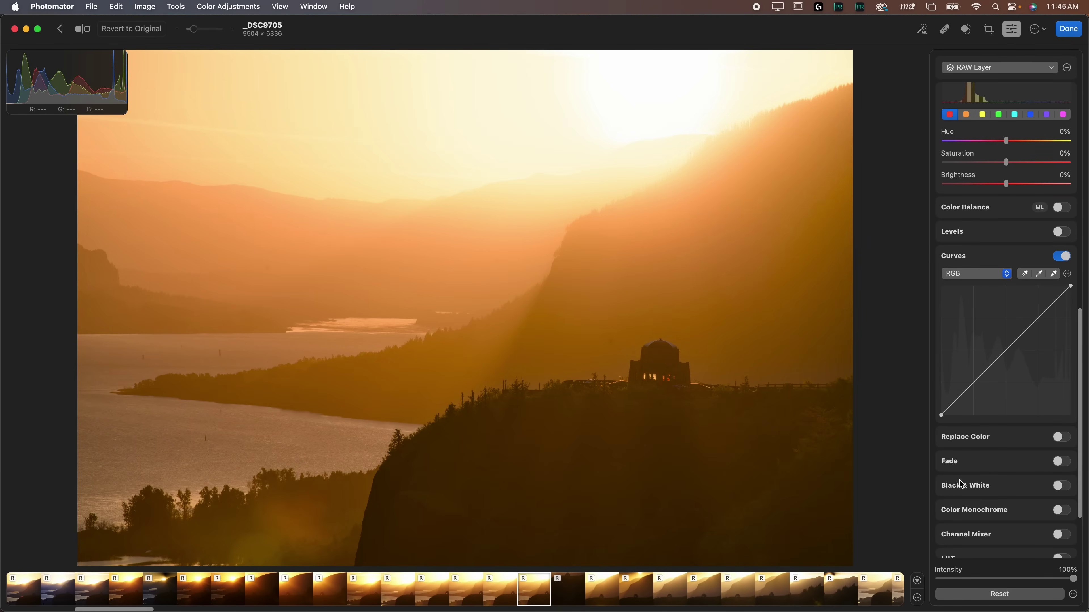
scroll(960, 484, down, 2)
click(1062, 484)
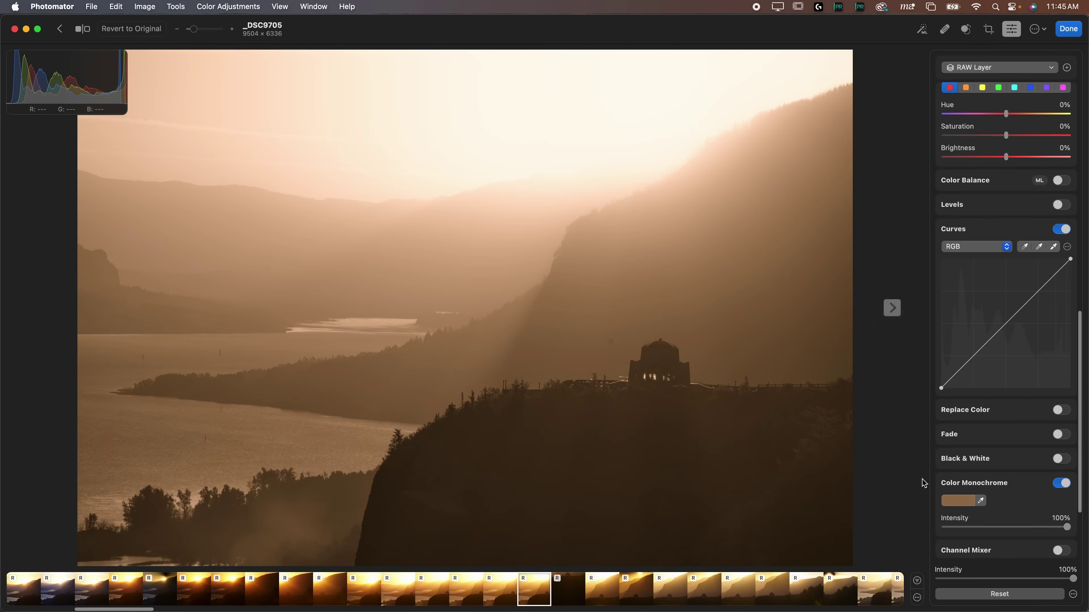
click(962, 502)
click(953, 398)
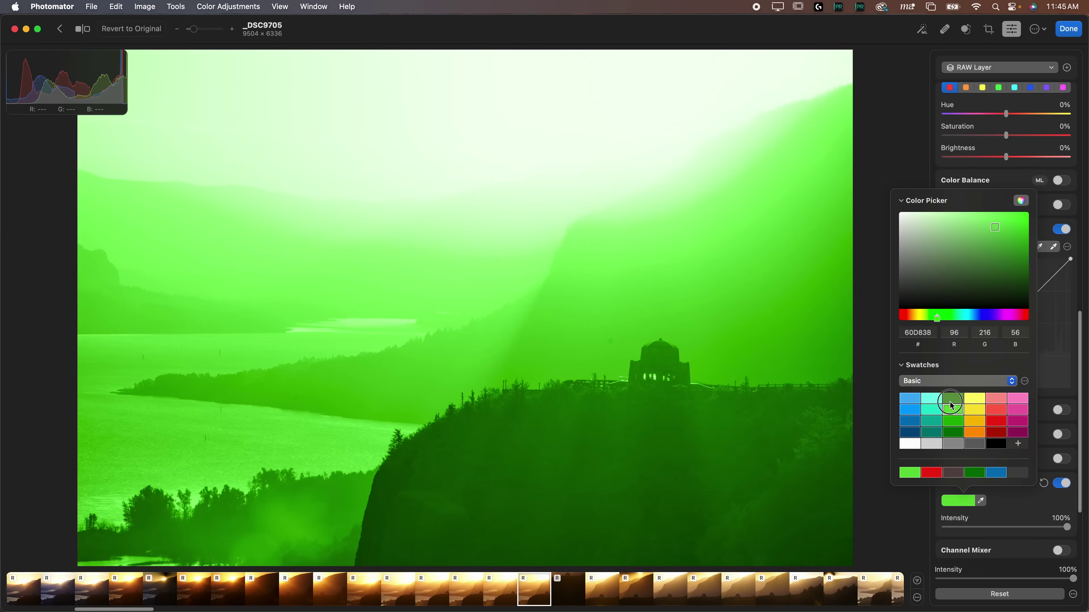
click(1043, 427)
click(1056, 483)
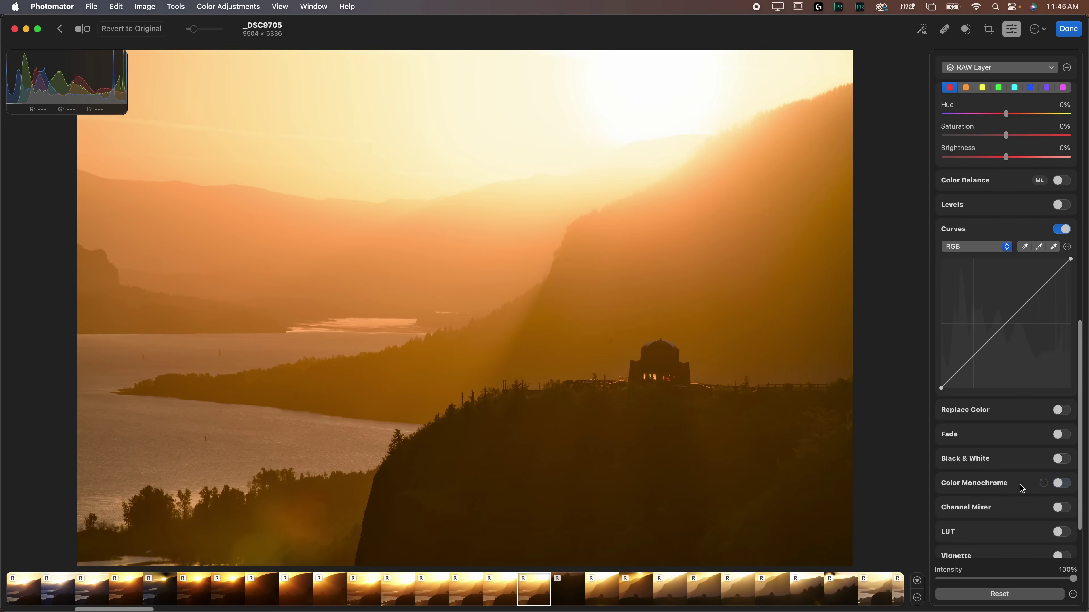
scroll(1023, 496, down, 1)
click(1057, 485)
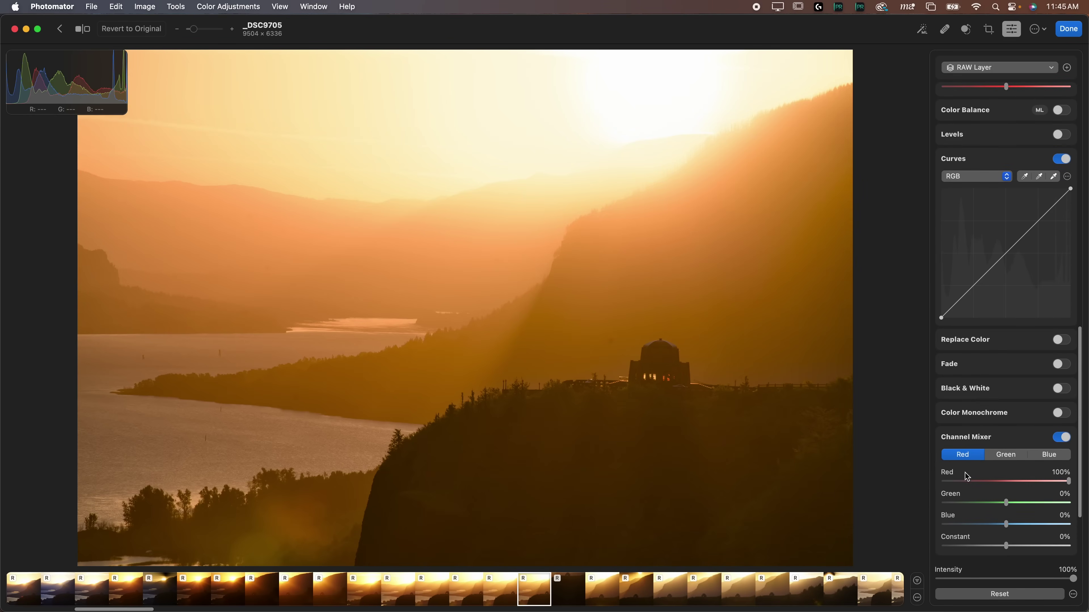
click(1003, 456)
click(1046, 455)
click(1059, 438)
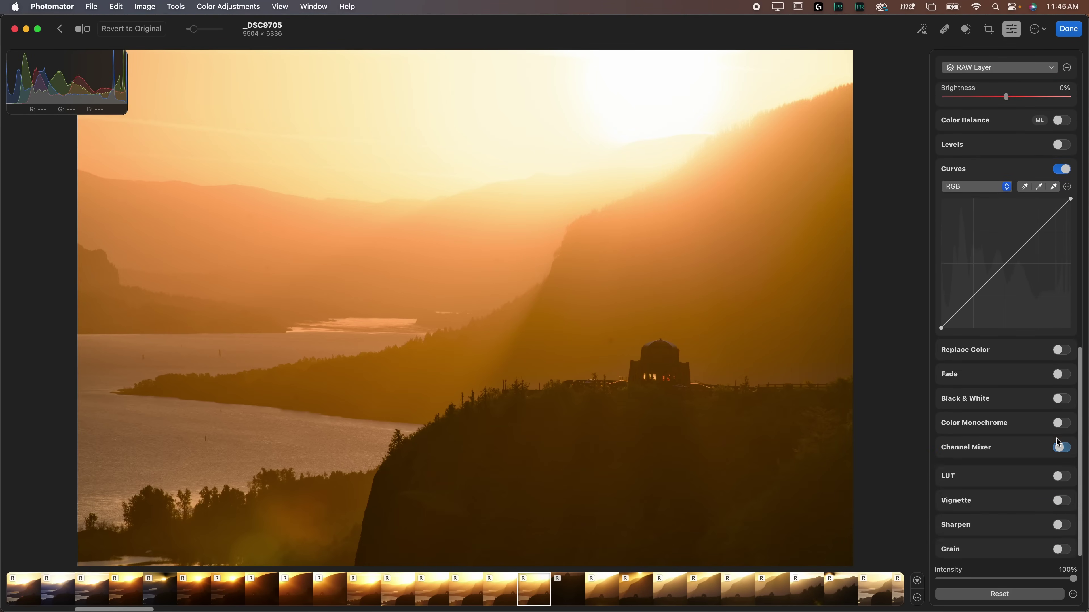
click(1057, 474)
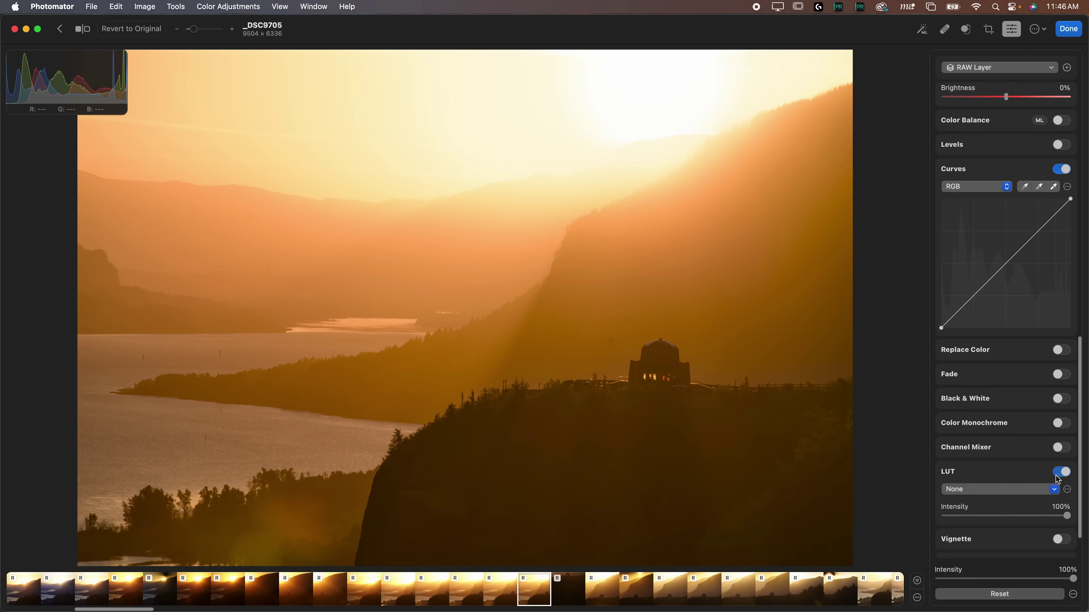
click(991, 491)
mouse_move(999, 409)
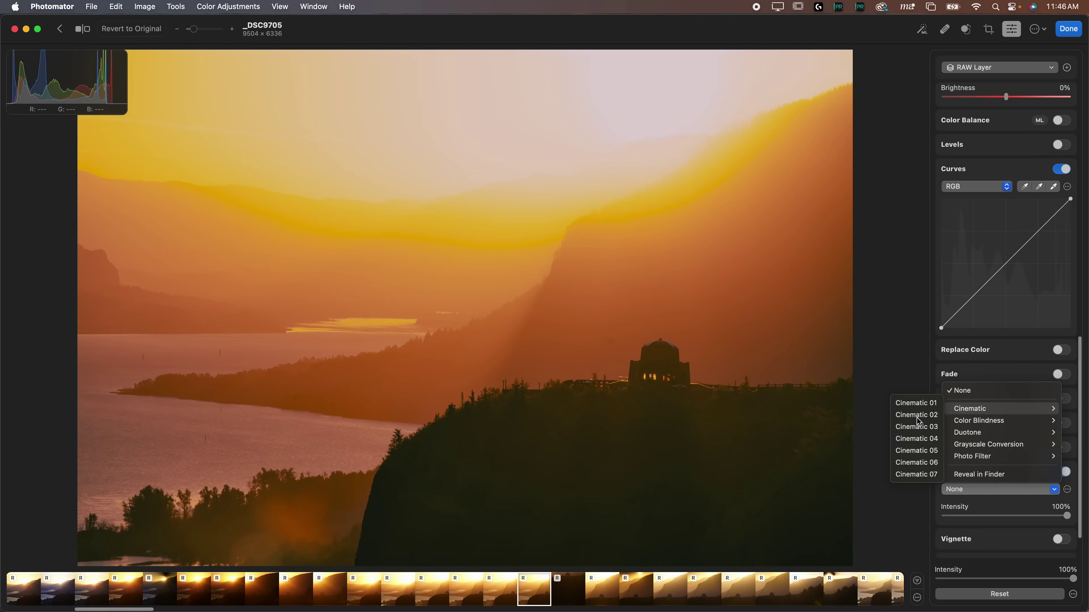
click(917, 416)
key(super+z)
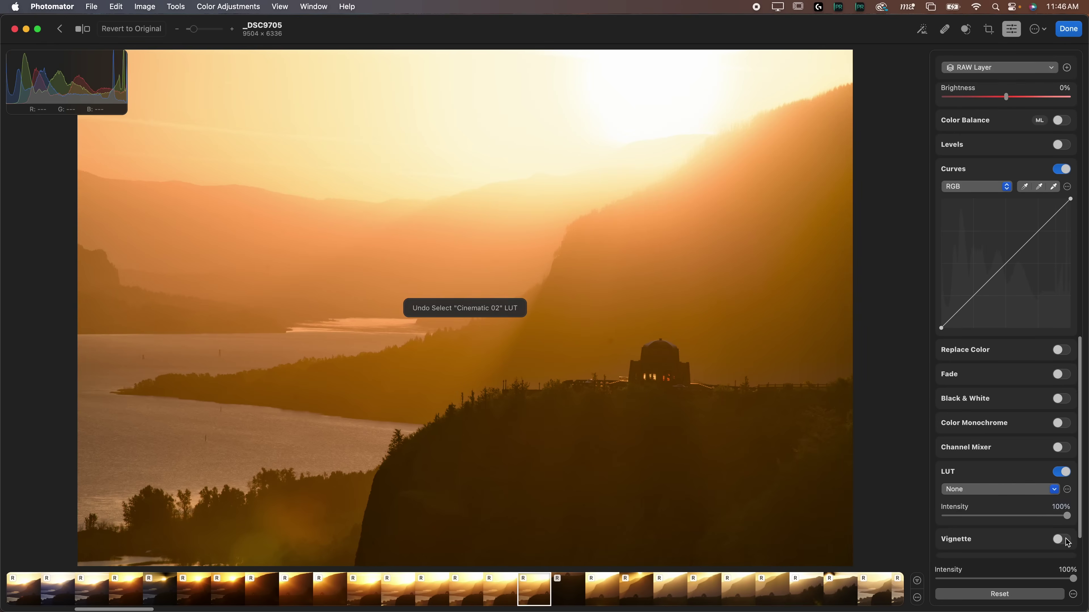
key(super+z)
scroll(956, 520, up, 10)
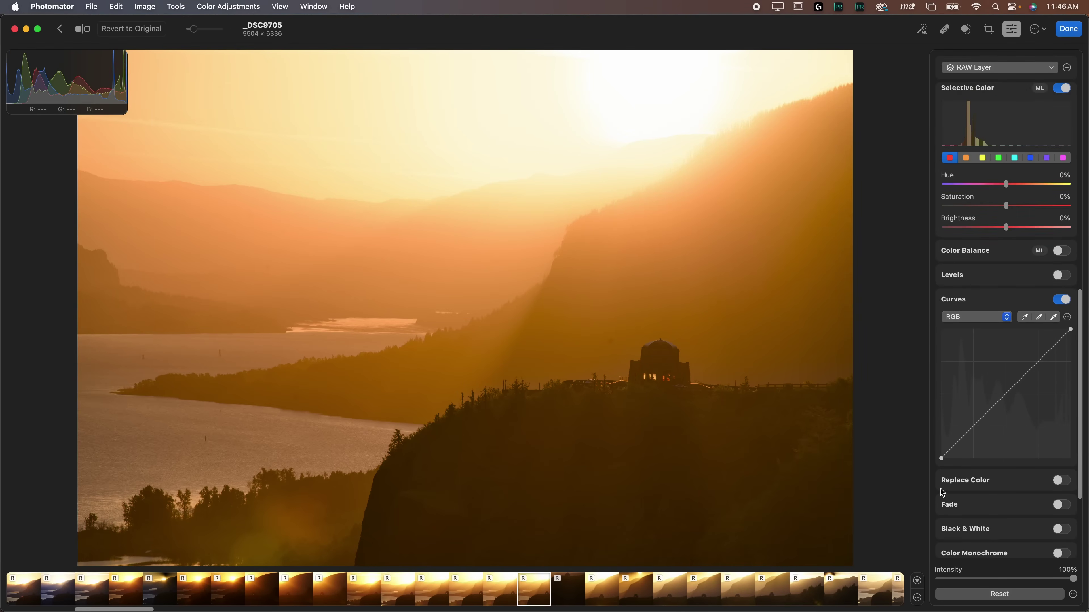
scroll(969, 440, up, 8)
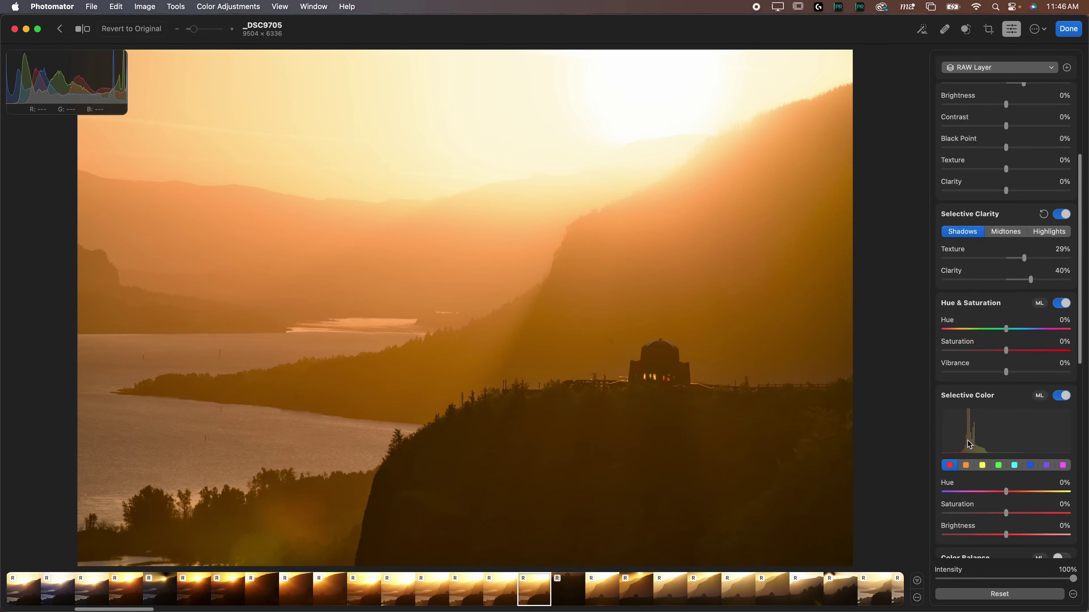
scroll(967, 434, up, 8)
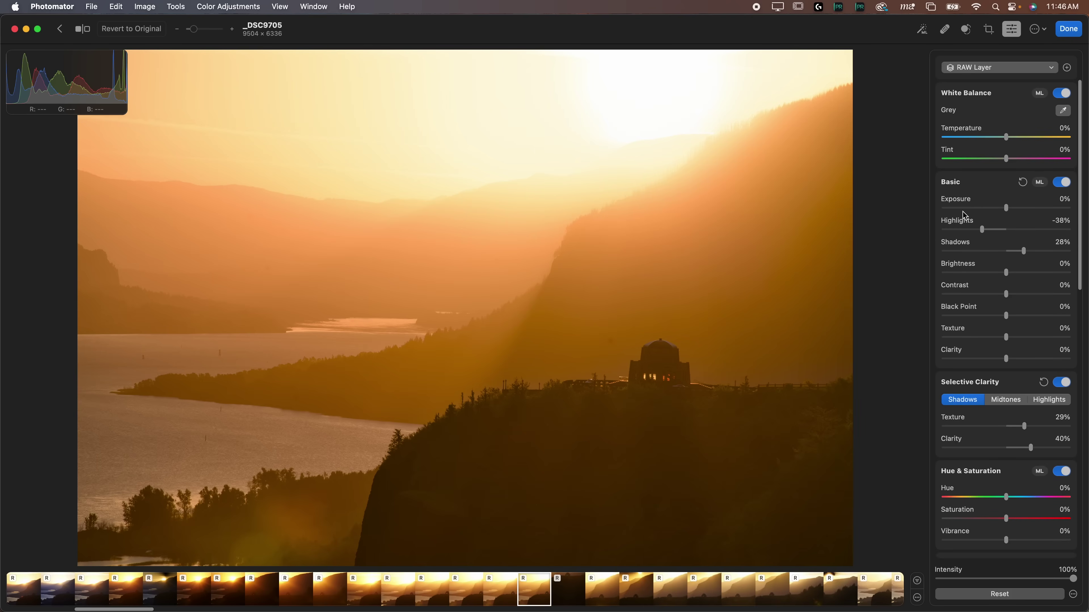
click(1068, 31)
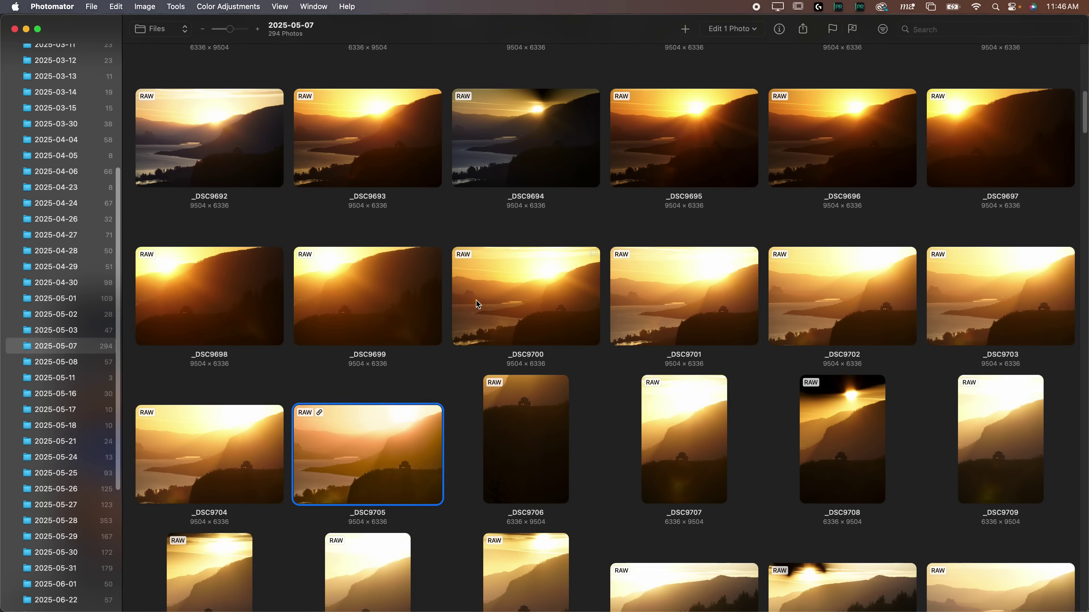
Step: Scroll the photo grid to the waterfall rows and open _DSC9718 in the editor
scroll(410, 368, down, 3)
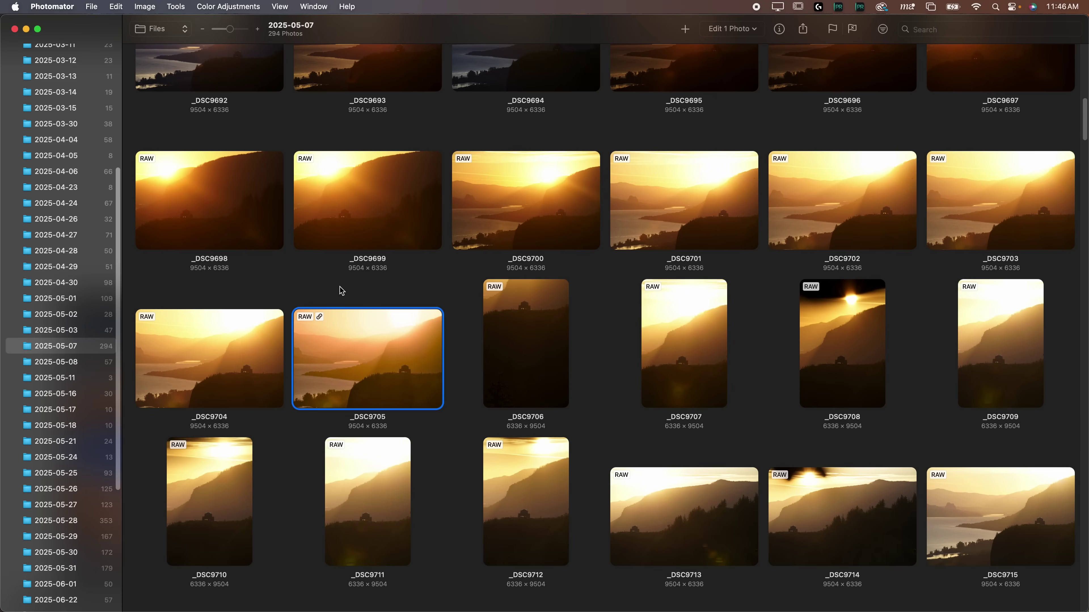
scroll(377, 286, up, 6)
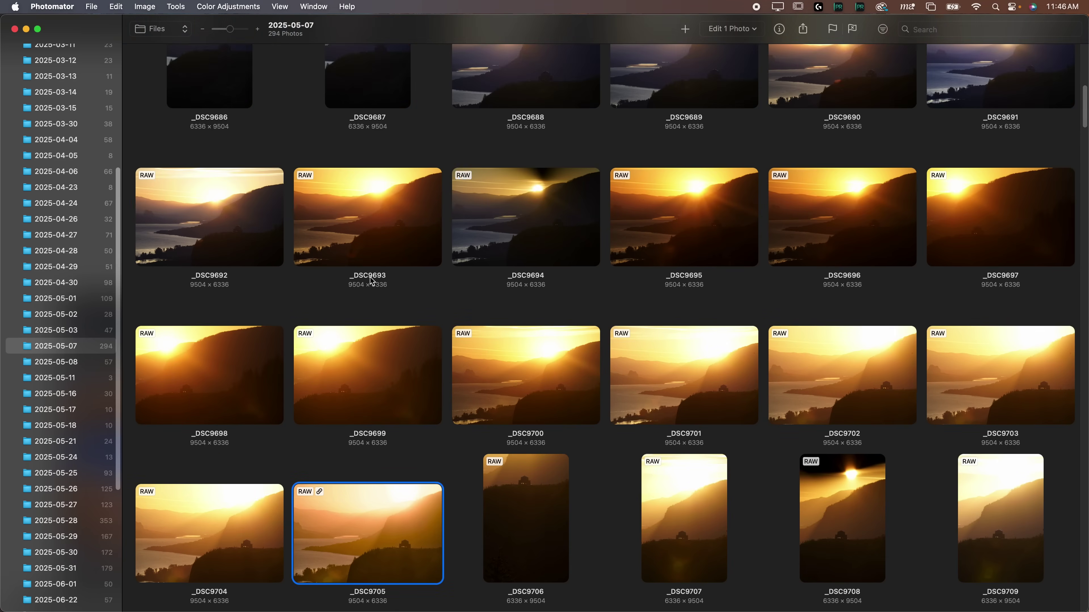
scroll(356, 293, up, 4)
scroll(368, 292, down, 10)
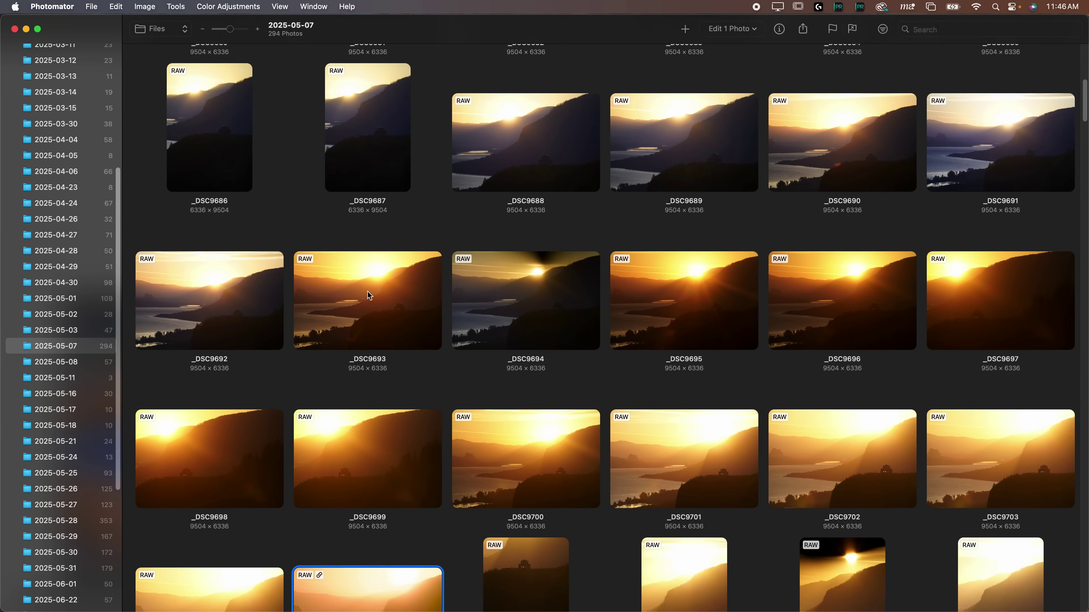
scroll(69, 349, down, 10)
scroll(69, 347, up, 15)
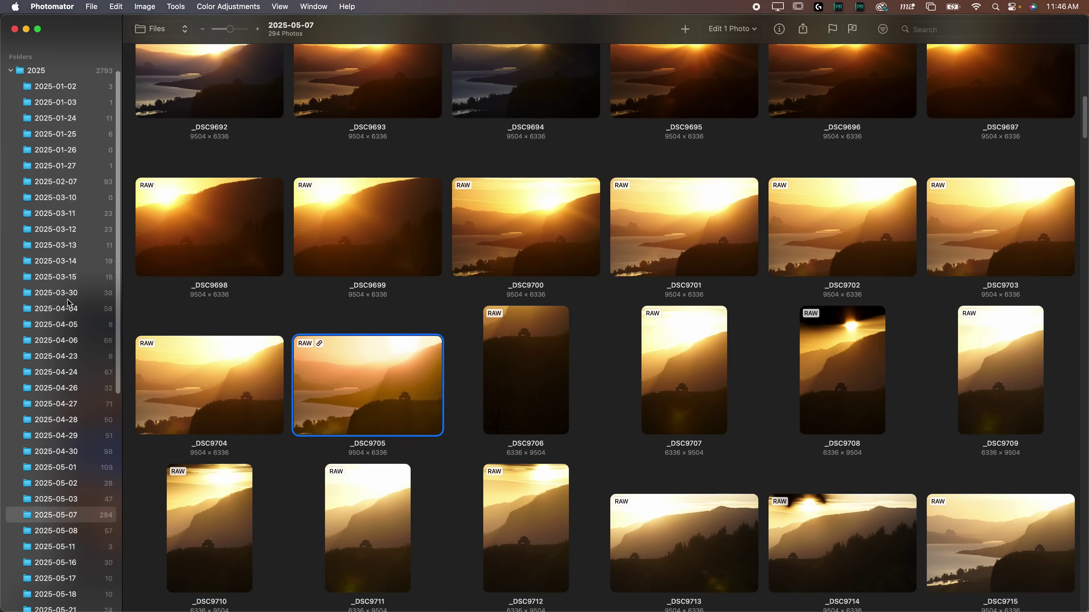
scroll(434, 427, down, 3)
scroll(433, 442, down, 8)
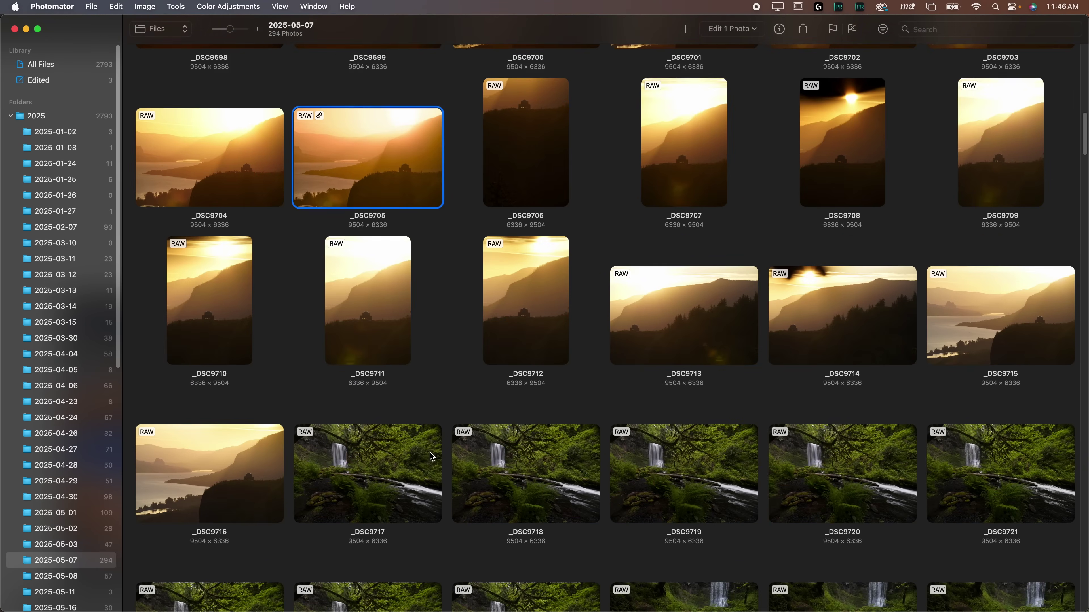
double_click(527, 452)
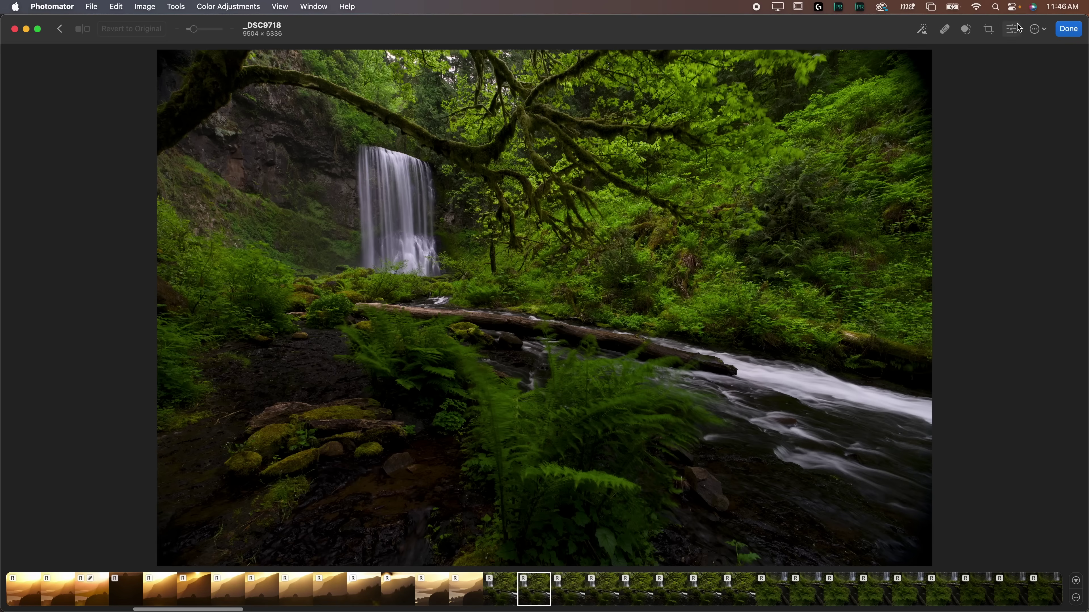
Step: Set the waterfall photo's Brightness to 43%, Black Point to -20% and Shadows to 23%
click(1013, 30)
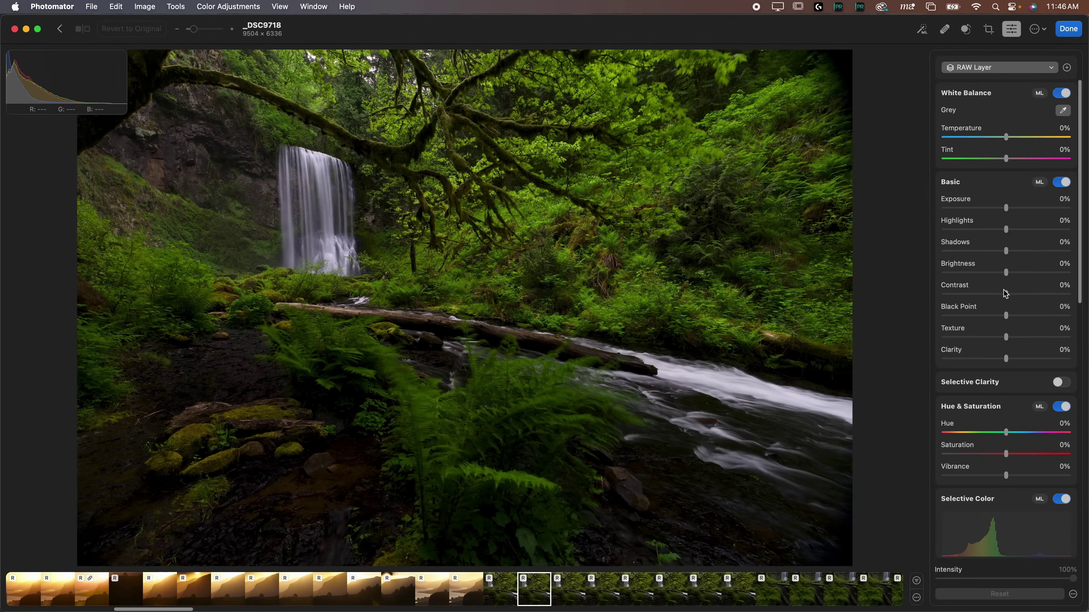
drag(1007, 274, 1033, 273)
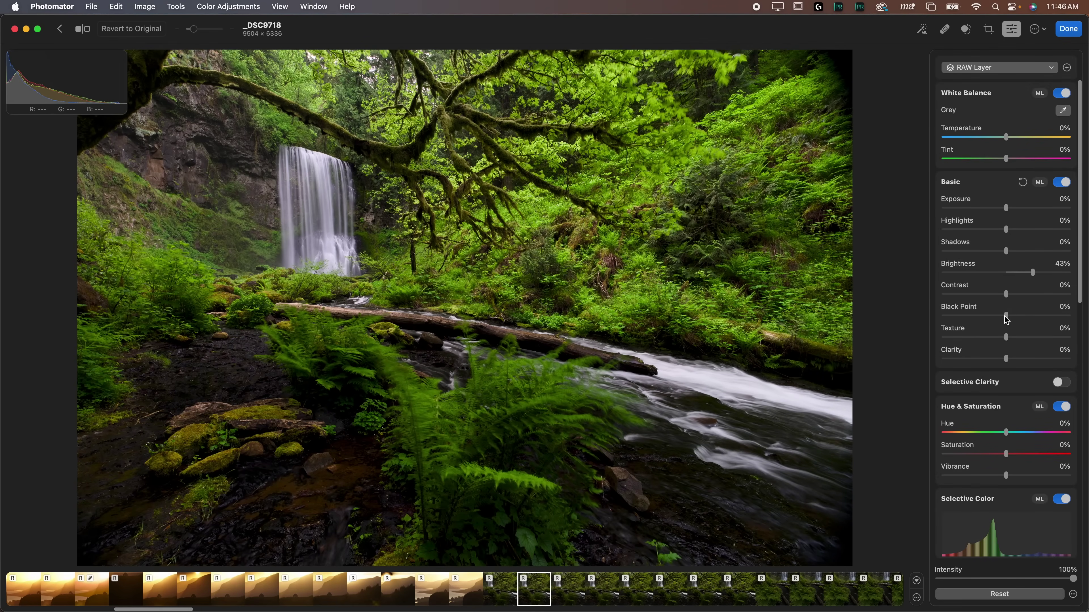
drag(1006, 317, 993, 321)
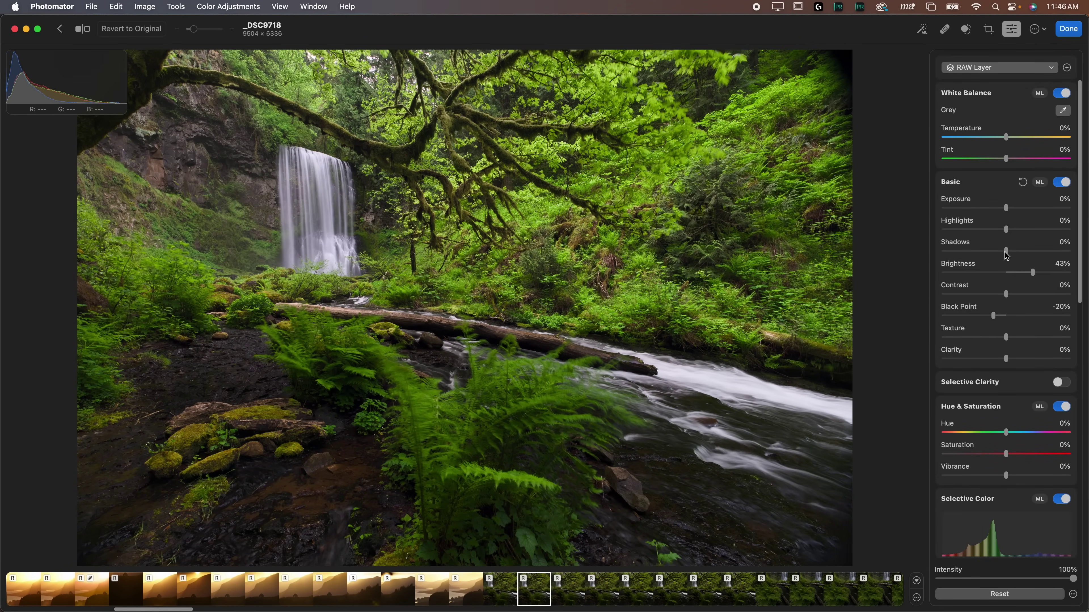
drag(1006, 252, 1021, 251)
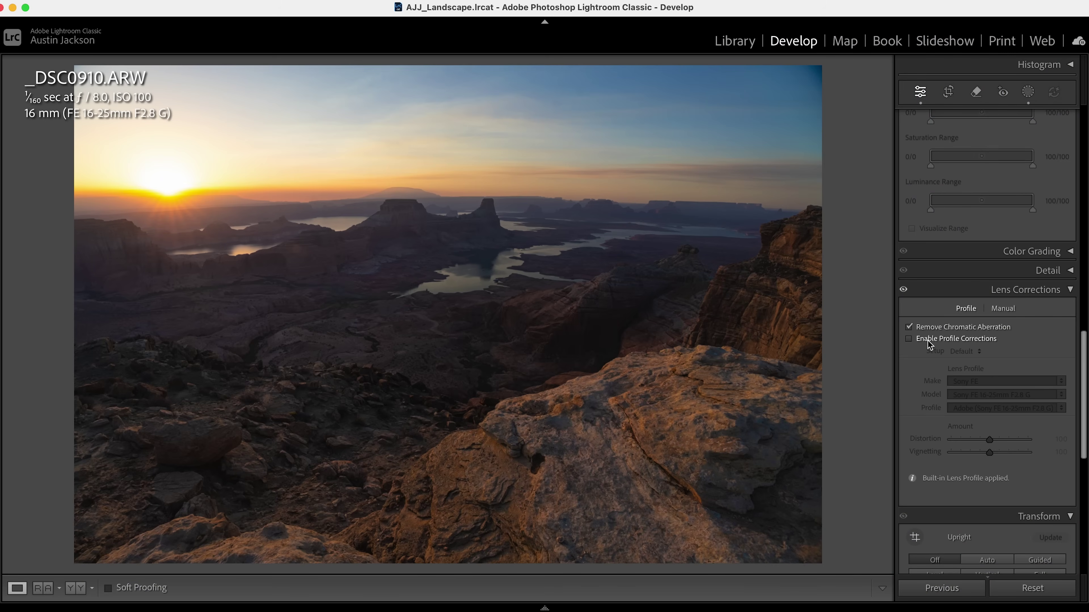
Step: Enable Profile Corrections for the Sony FE 16-25mm F2.8 G lens on _DSC0919.ARW
click(934, 339)
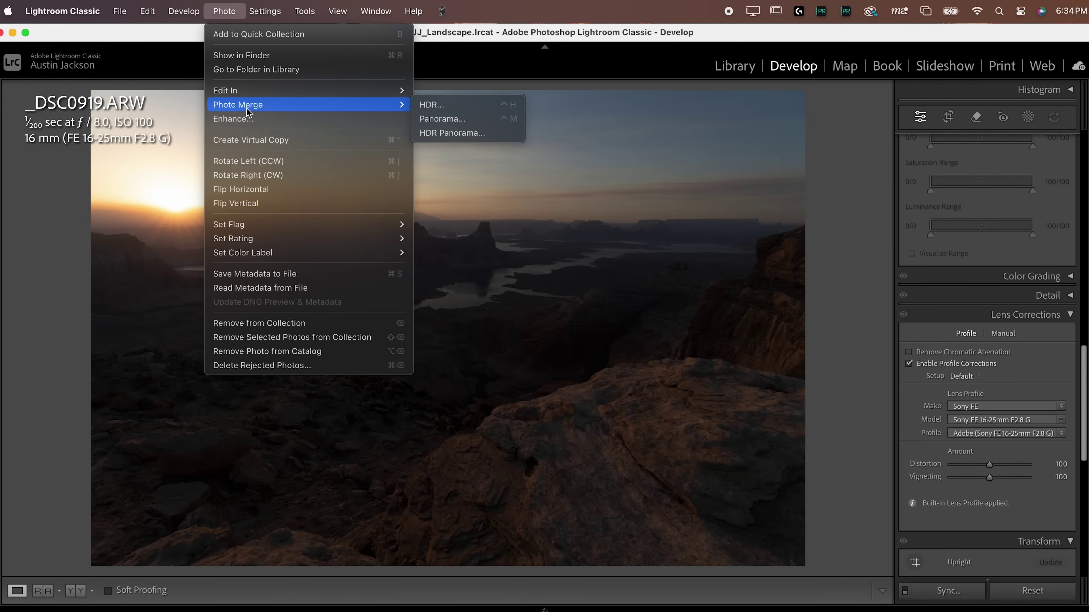
Step: Launch Photo Merge > Panorama for the selected shots
click(446, 115)
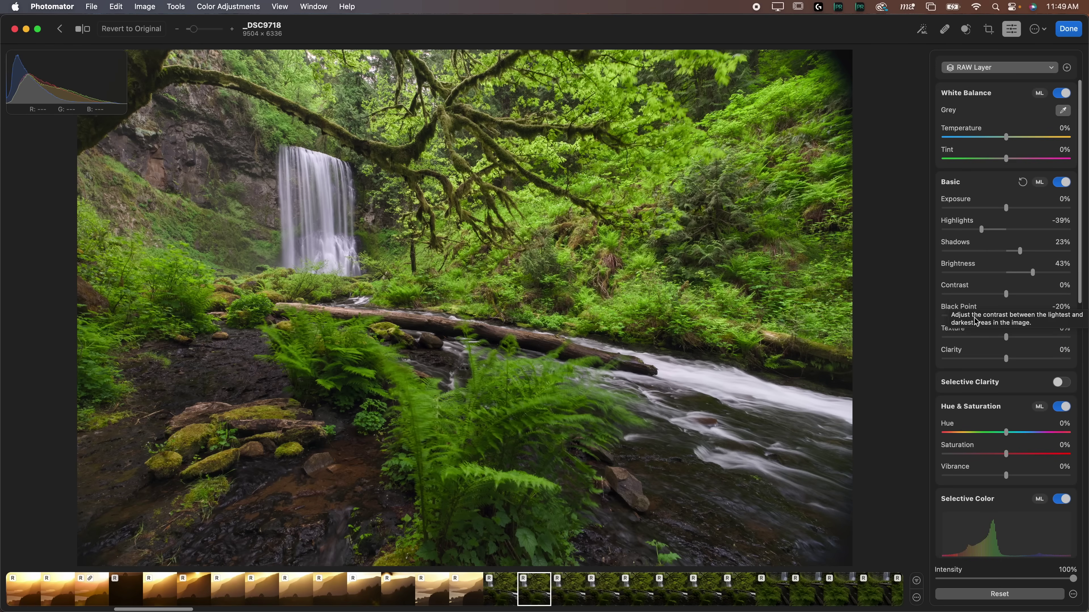
scroll(976, 322, down, 10)
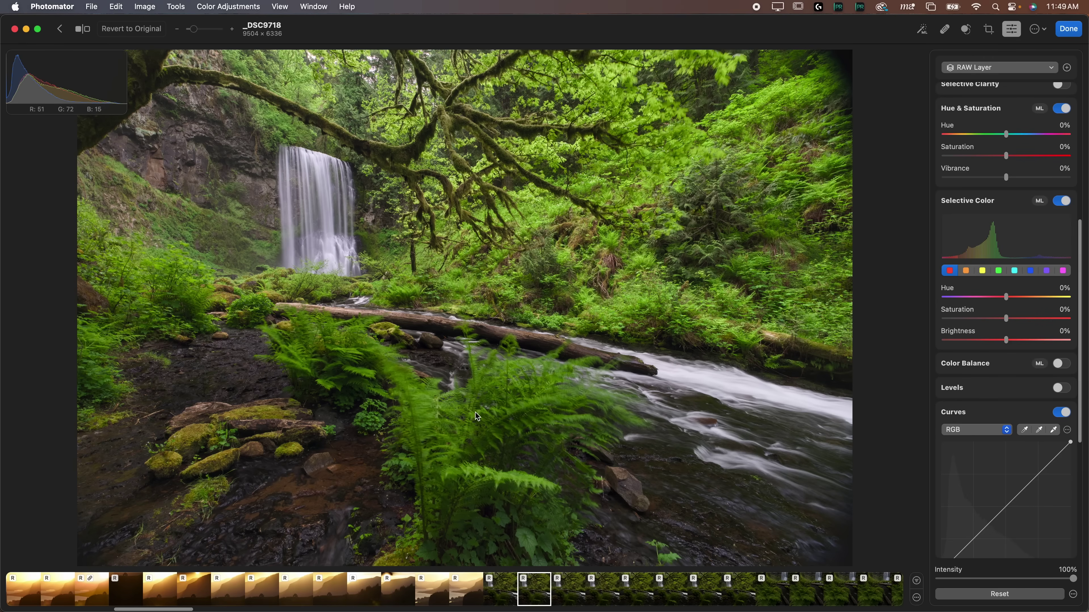
click(999, 271)
drag(1007, 299, 951, 298)
double_click(951, 298)
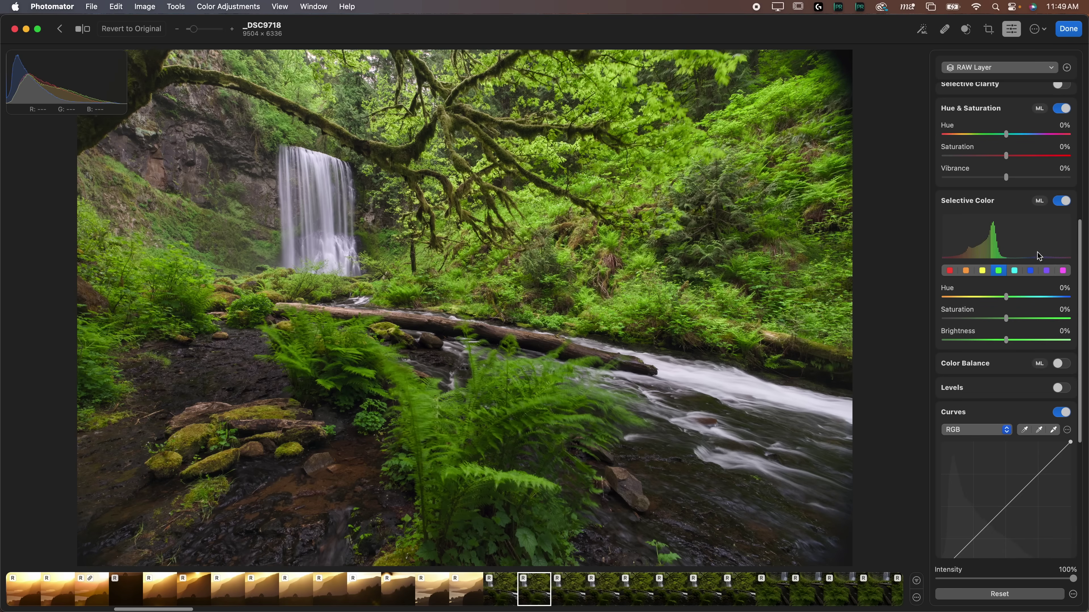
click(979, 250)
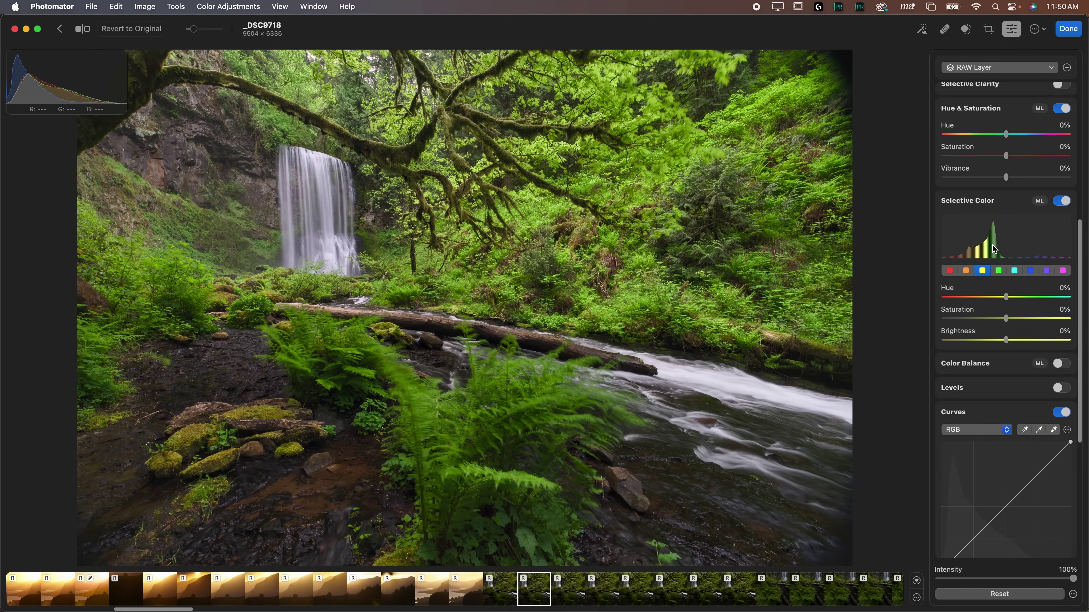
click(988, 253)
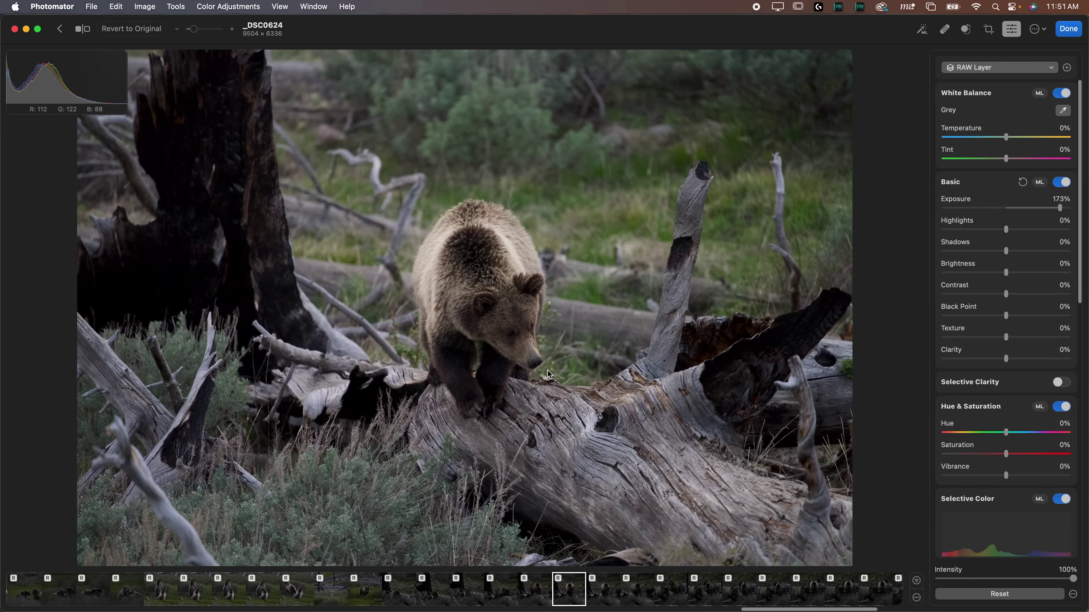
Step: Move in on the bear and run Denoise from the More menu
scroll(552, 378, up, 5)
scroll(500, 328, right, 5)
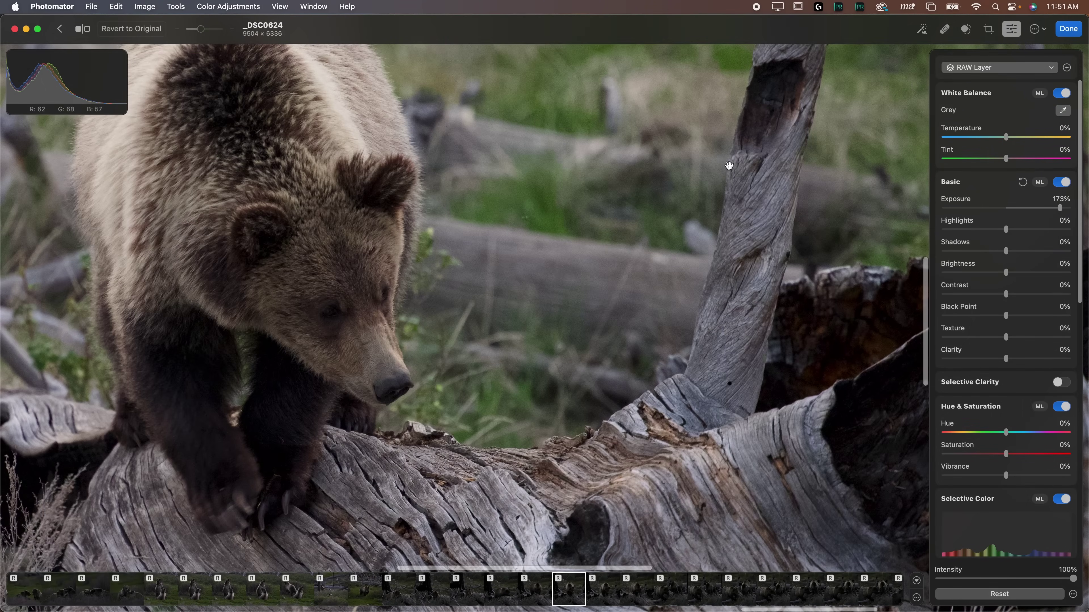
click(1042, 35)
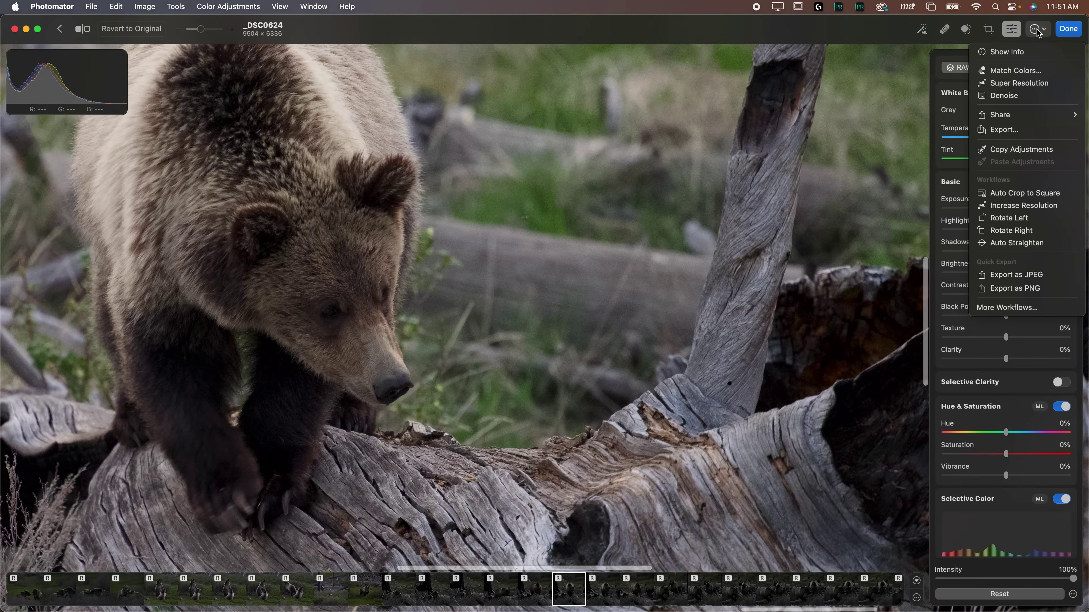
click(1003, 96)
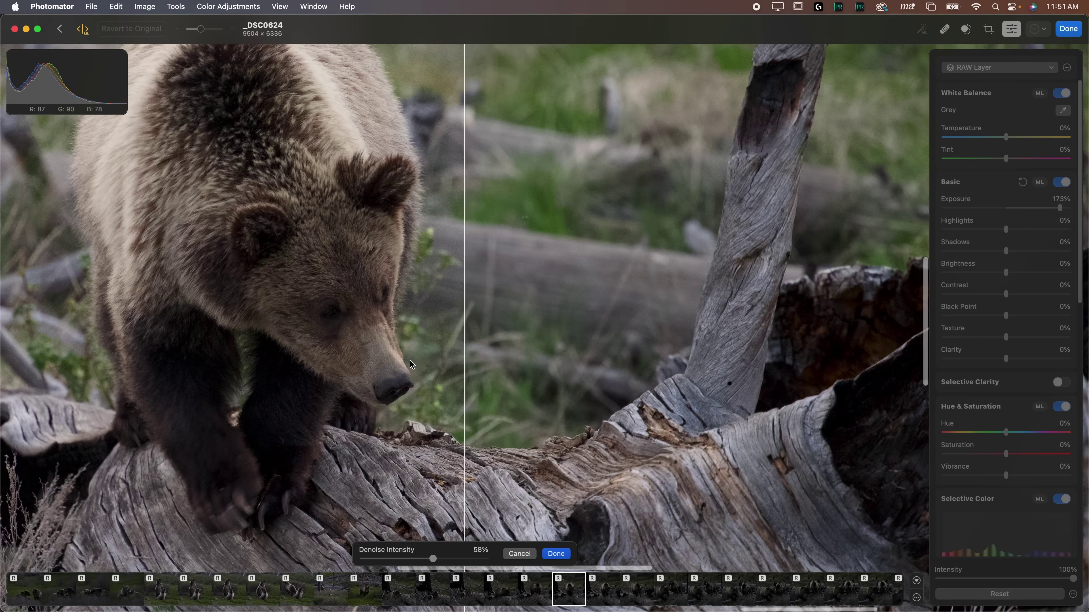
Step: Raise Denoise Intensity to 100% and compare the bear's face before and after
key(super+equal)
key(super+equal)
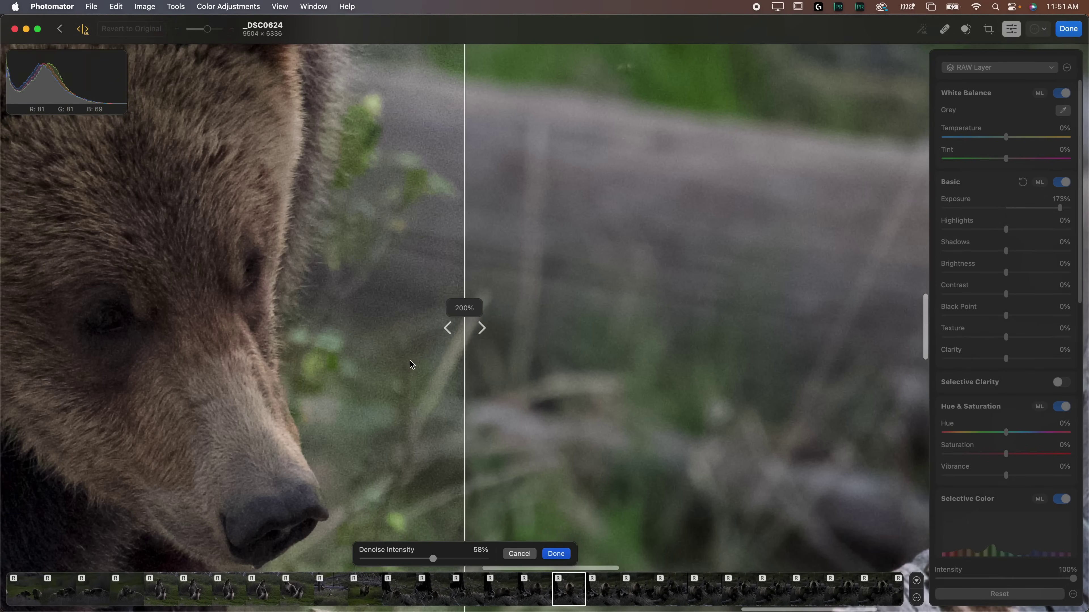
drag(458, 342, 354, 341)
drag(433, 559, 488, 559)
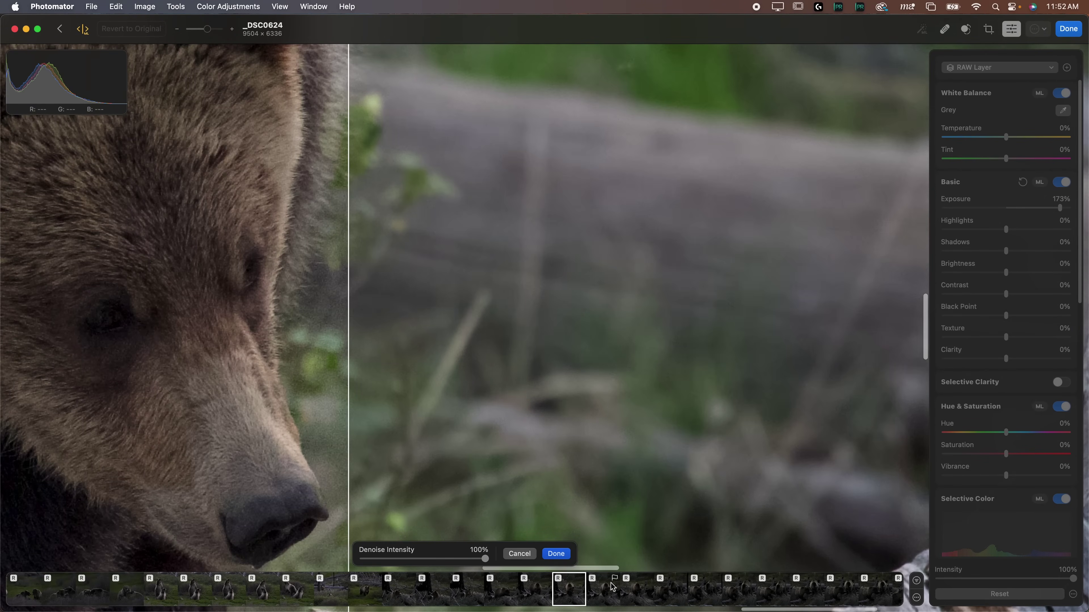
drag(348, 364, 485, 332)
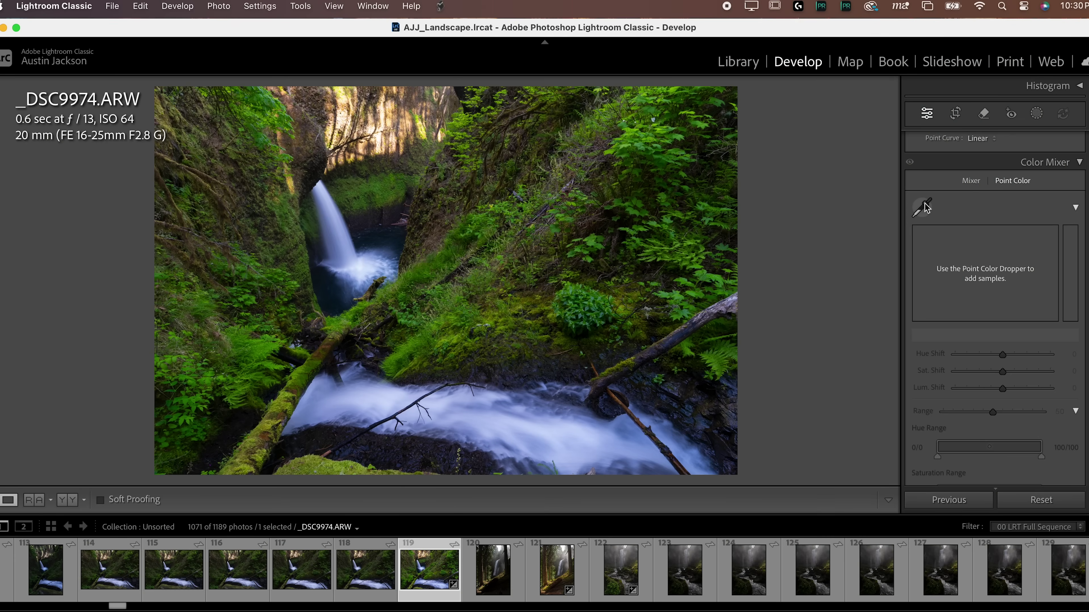
Step: Sample the foliage green with the Point Color eyedropper and shift its hue to 34
click(701, 206)
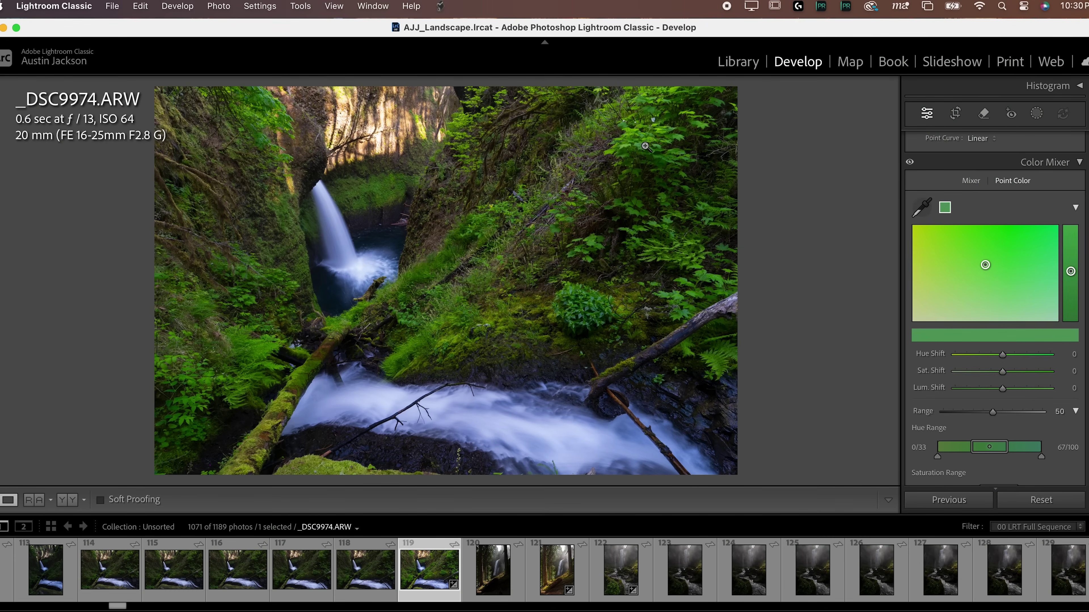
mouse_move(1002, 355)
mouse_down()
mouse_move(986, 355)
mouse_move(1019, 355)
mouse_move(1013, 388)
mouse_move(1033, 388)
mouse_move(992, 371)
mouse_move(1007, 372)
mouse_up()
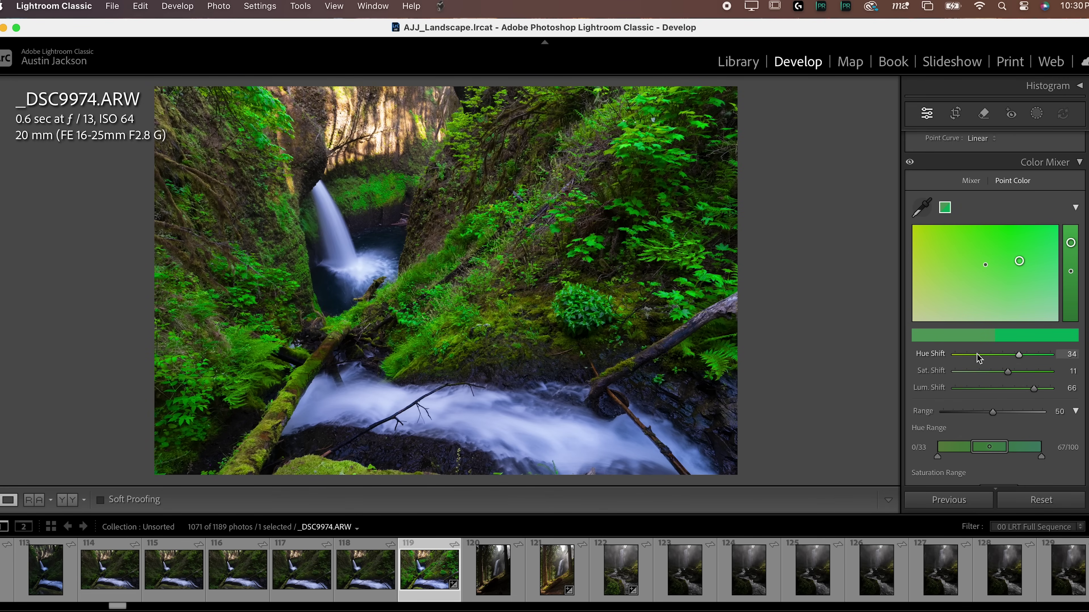